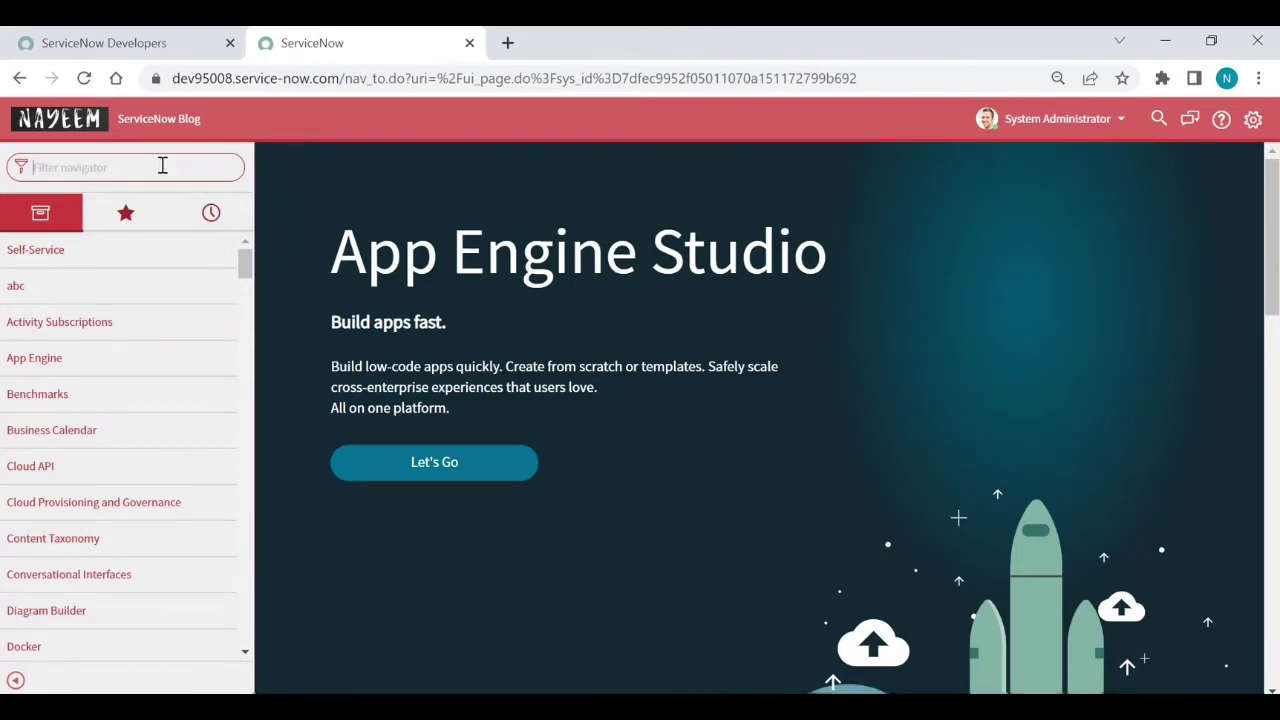
Filter the navigator for 'export' and open System Export Sets > Create Export Set
{"action": "type", "text": "export"}
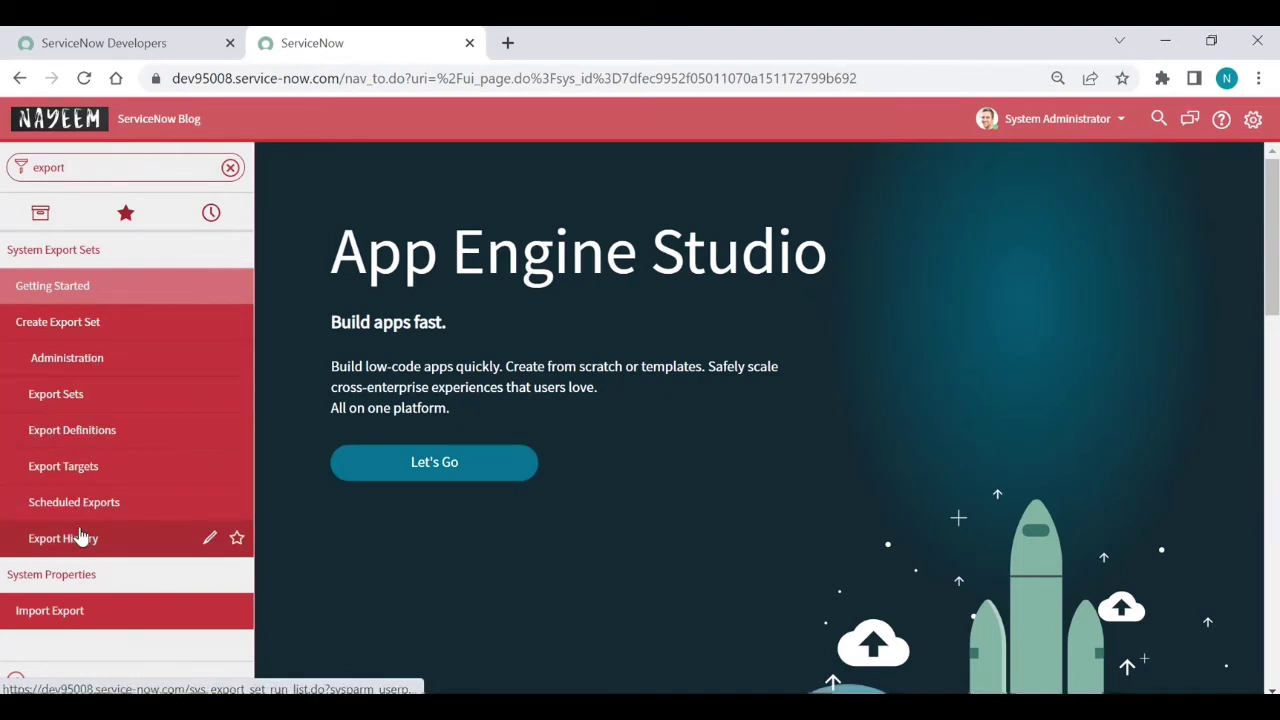
{"action": "left_click", "coordinate": [60, 329]}
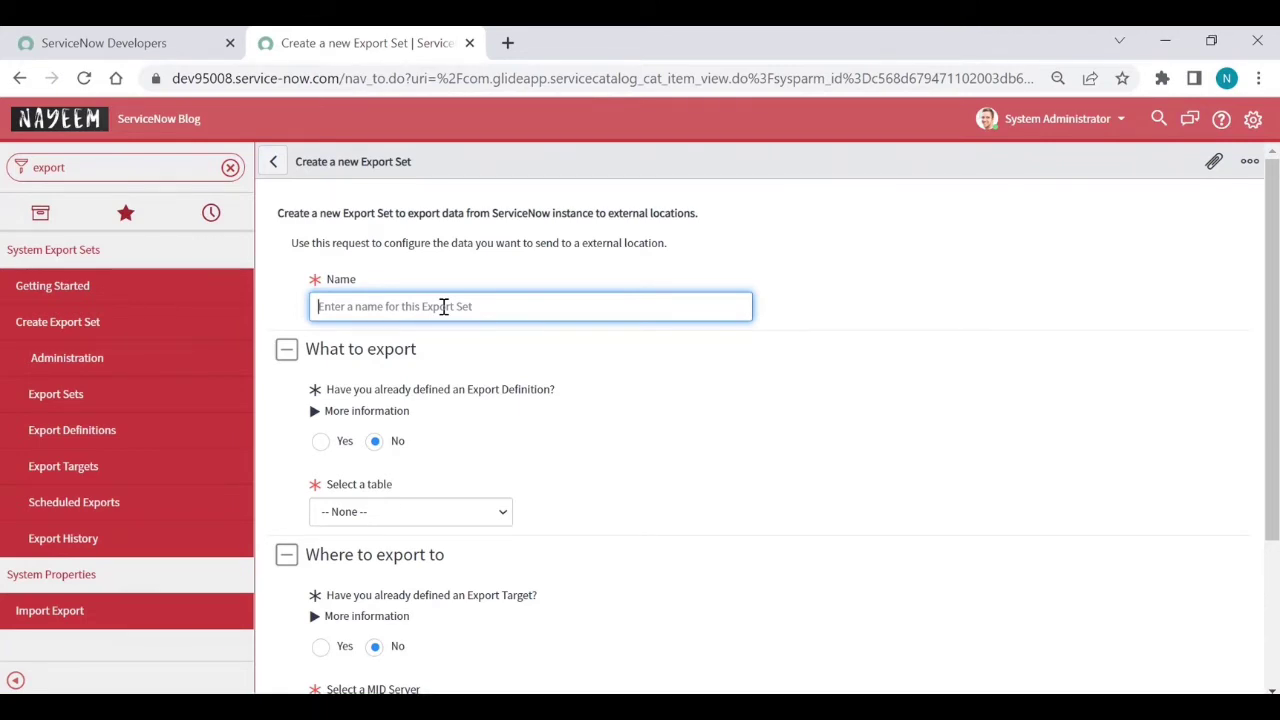
Name the export set 'P1 Incident' and select the incident table as its source
{"action": "type", "text": "P1 "}
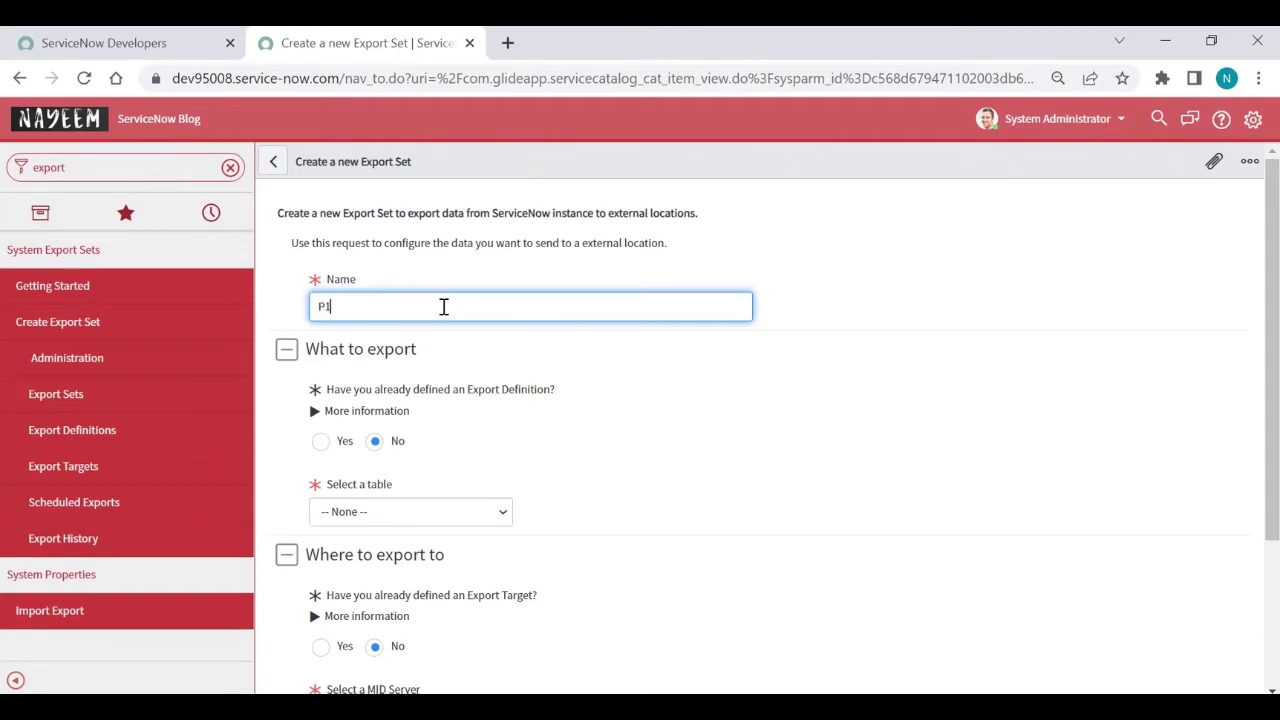
{"action": "type", "text": "Incident"}
{"action": "left_click", "coordinate": [374, 515]}
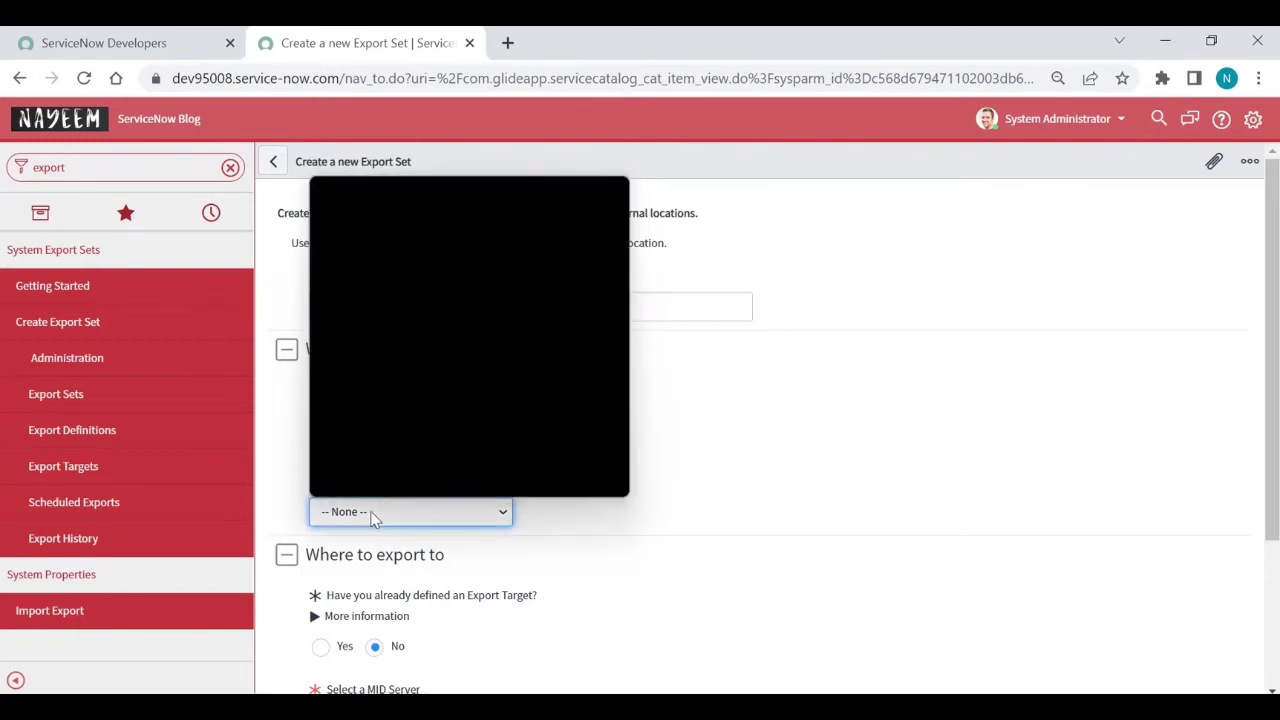
{"action": "type", "text": "incident"}
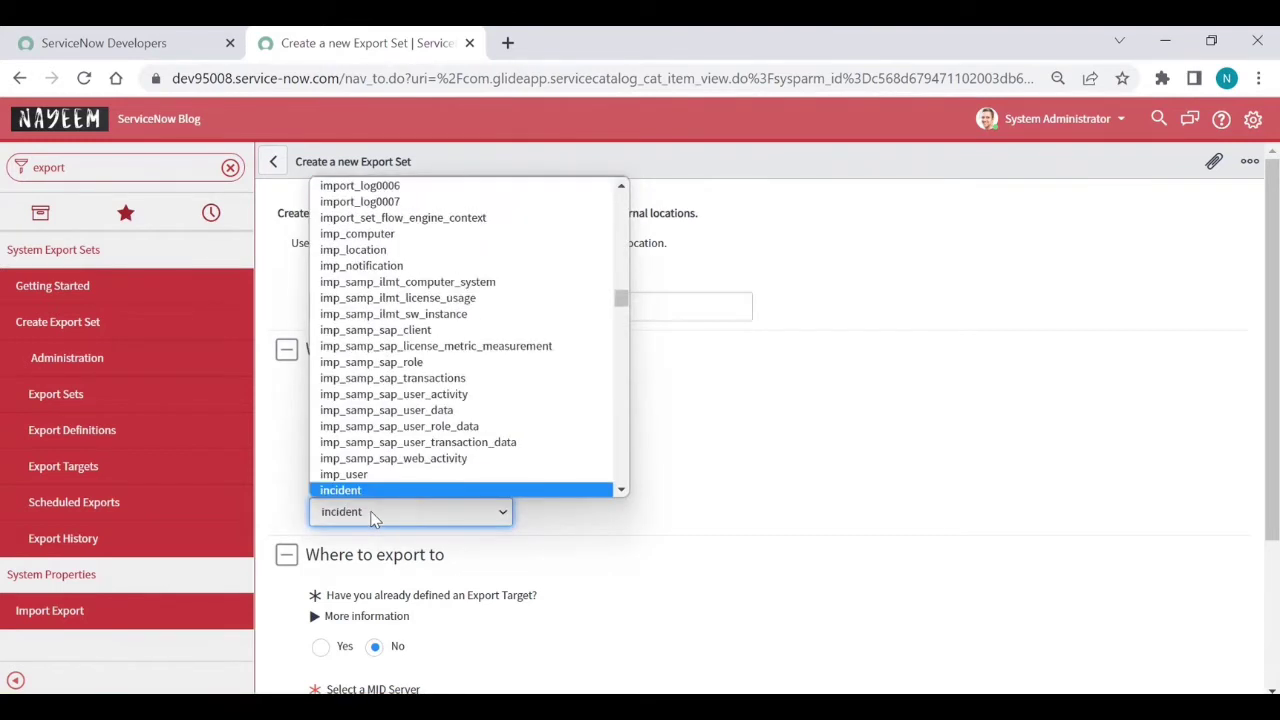
{"action": "key", "text": "Return"}
{"action": "scroll", "coordinate": [374, 518], "scroll_direction": "down", "scroll_amount": 2}
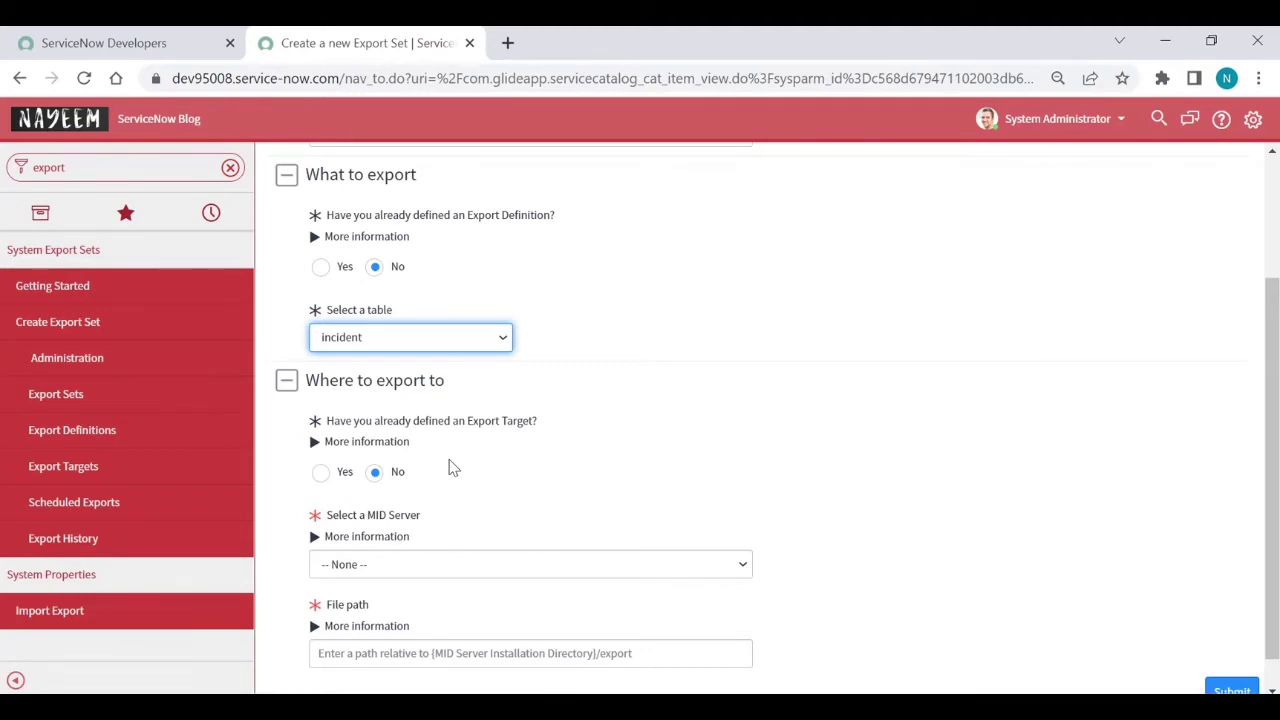
Target MID Server Dev95008midserver with file path \P1 Incident and submit the export set
{"action": "scroll", "coordinate": [452, 468], "scroll_direction": "down", "scroll_amount": 1}
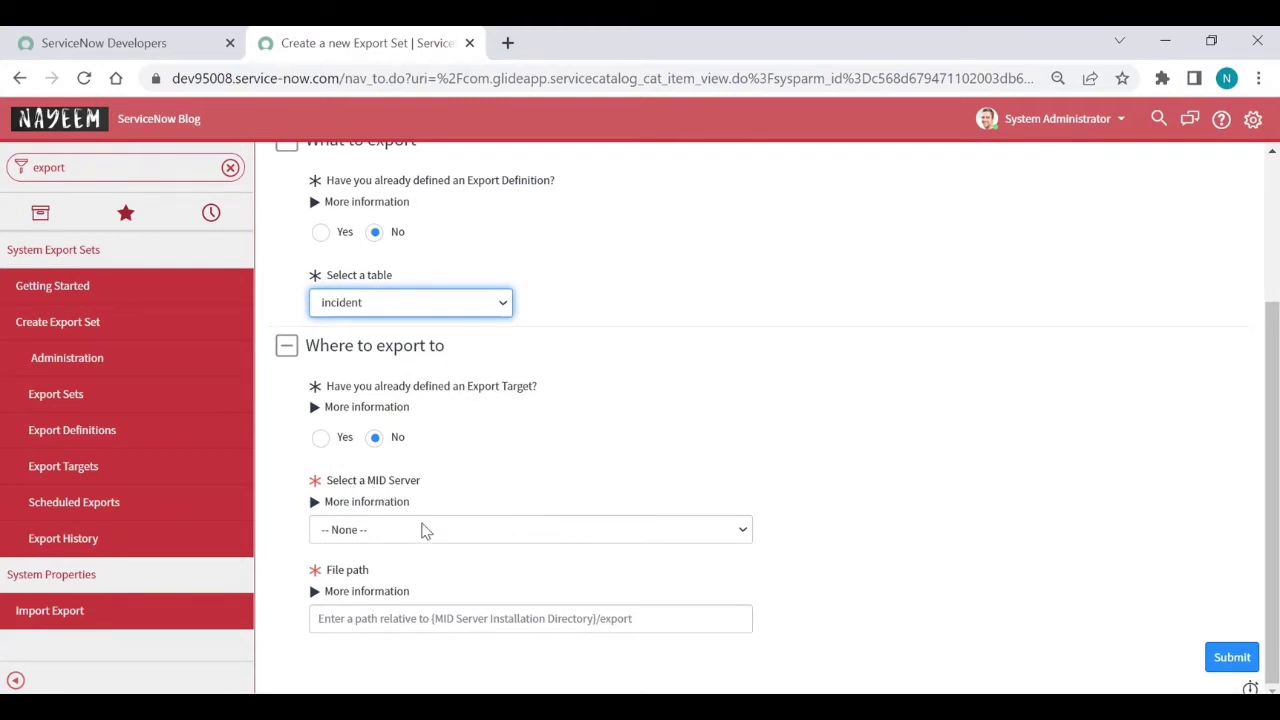
{"action": "left_click", "coordinate": [425, 531]}
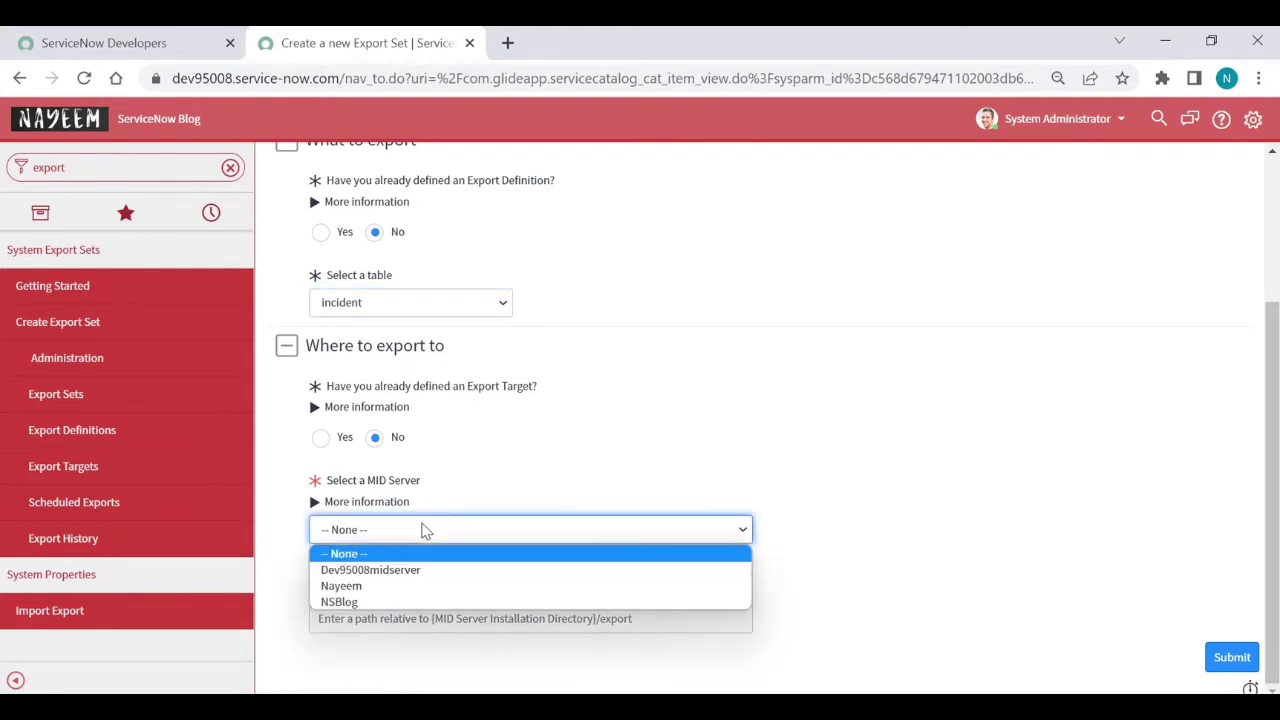
{"action": "left_click", "coordinate": [388, 572]}
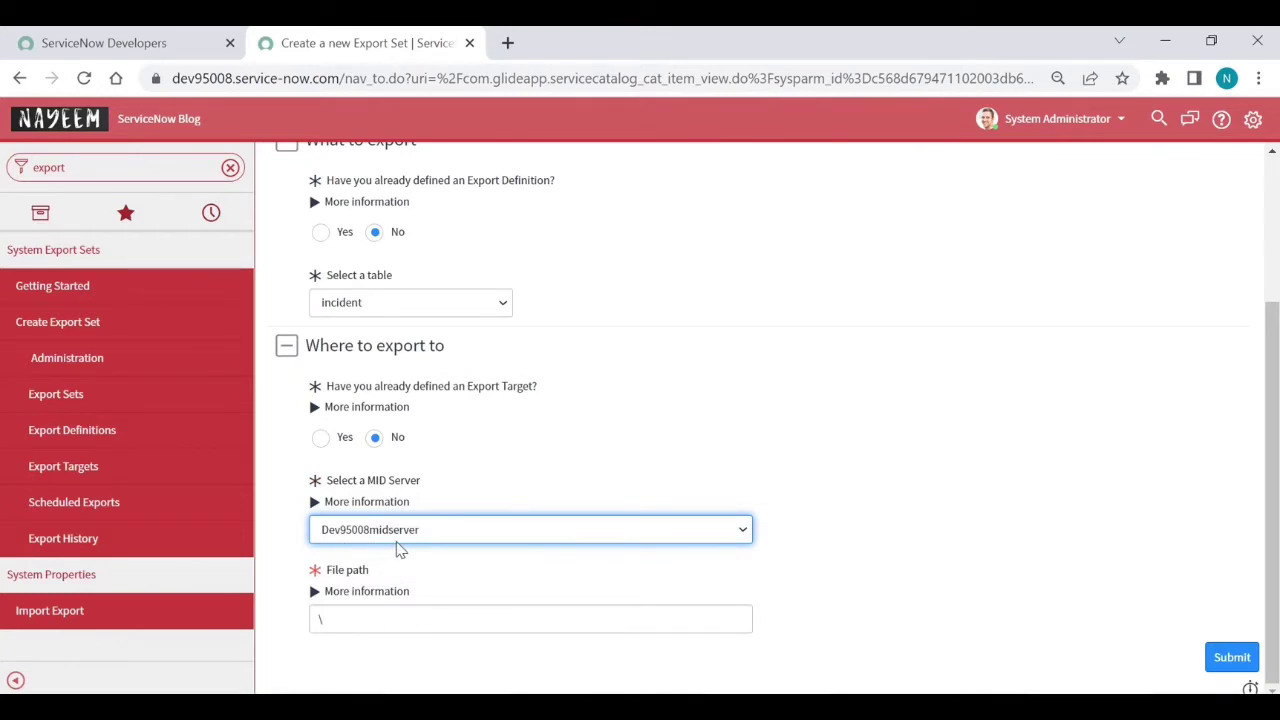
{"action": "left_click", "coordinate": [346, 618]}
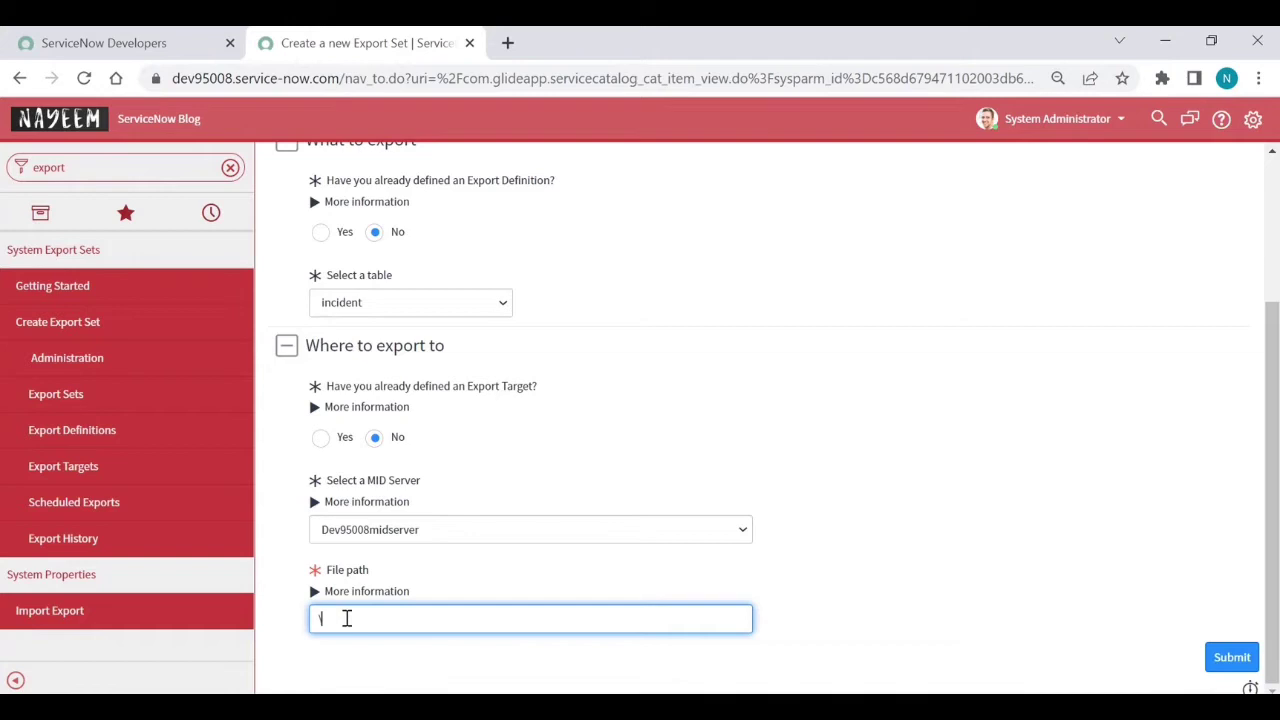
{"action": "type", "text": "P1 Incident"}
{"action": "left_click", "coordinate": [1234, 660]}
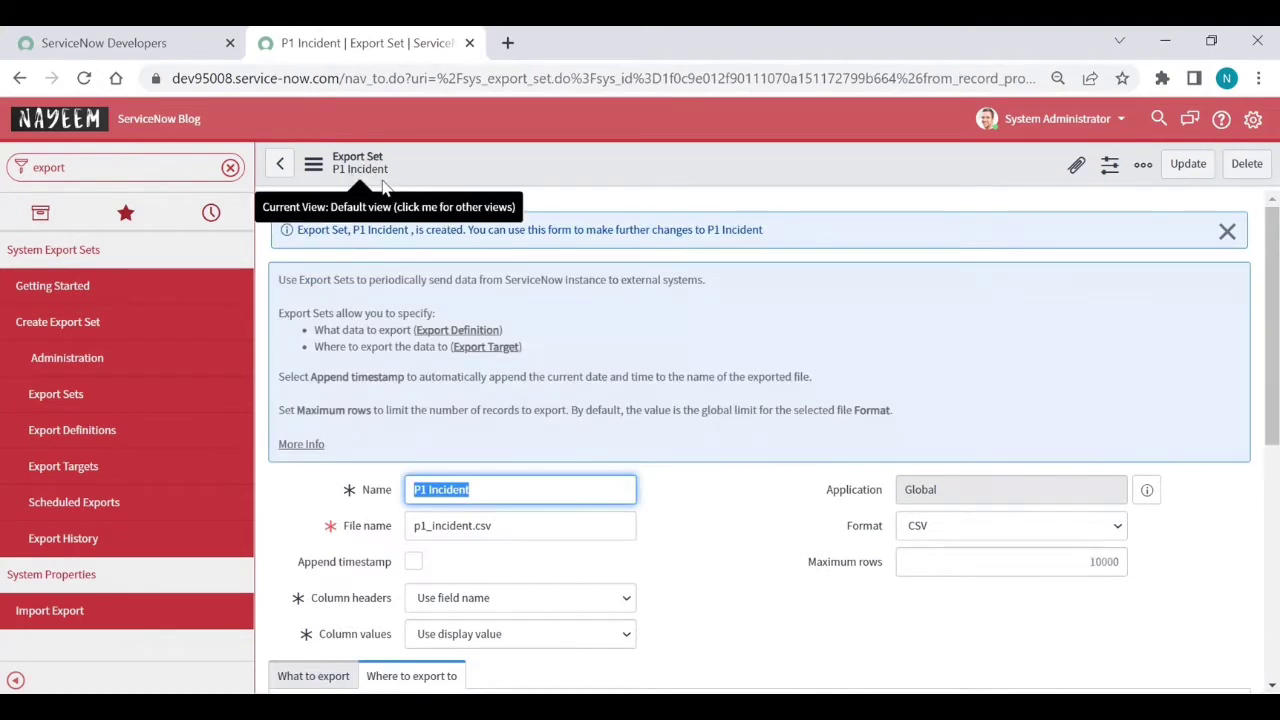
Set format to Excel (.xlsx), column headers to field labels, and column values to display values
{"action": "scroll", "coordinate": [708, 484], "scroll_direction": "down", "scroll_amount": 1}
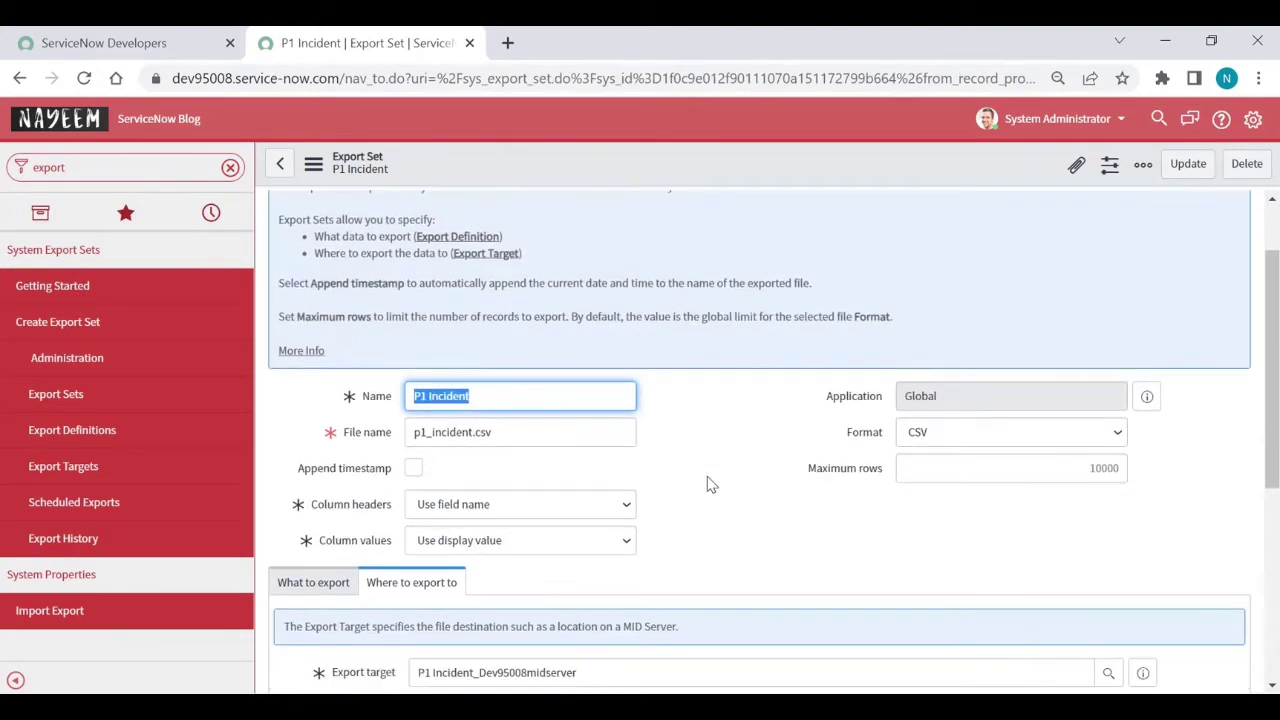
{"action": "scroll", "coordinate": [708, 484], "scroll_direction": "down", "scroll_amount": 1}
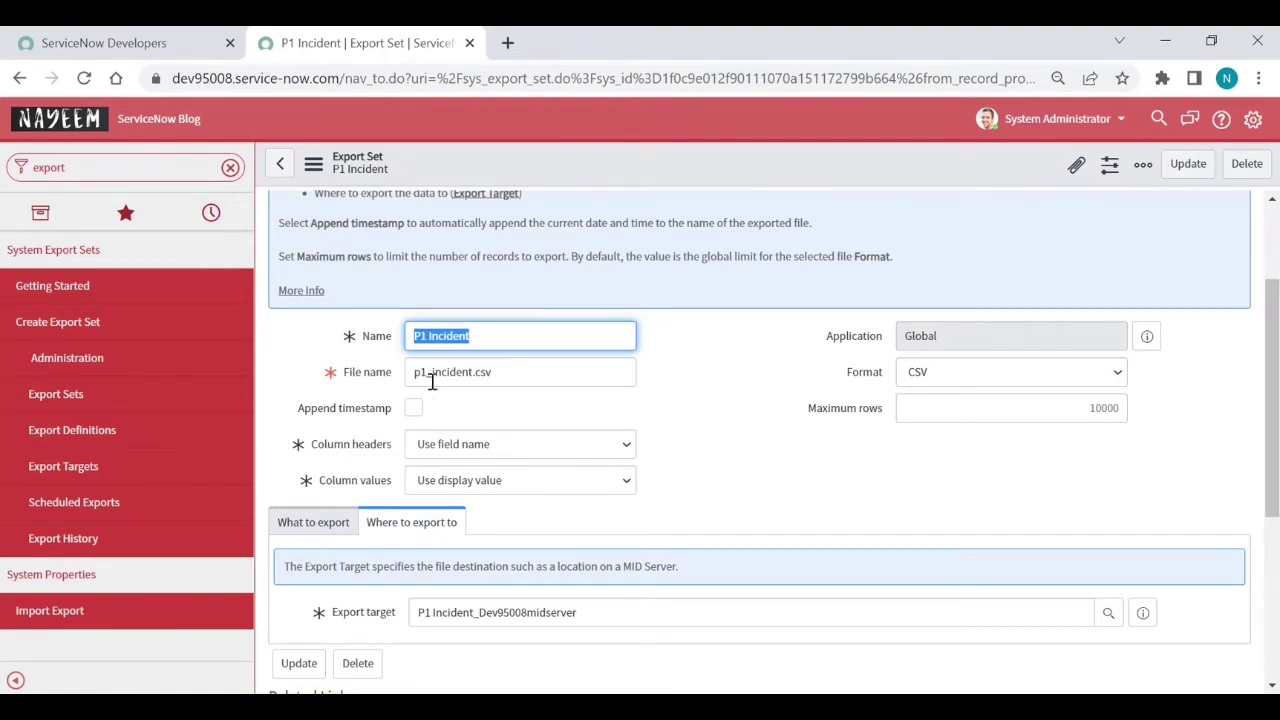
{"action": "left_click", "coordinate": [958, 371]}
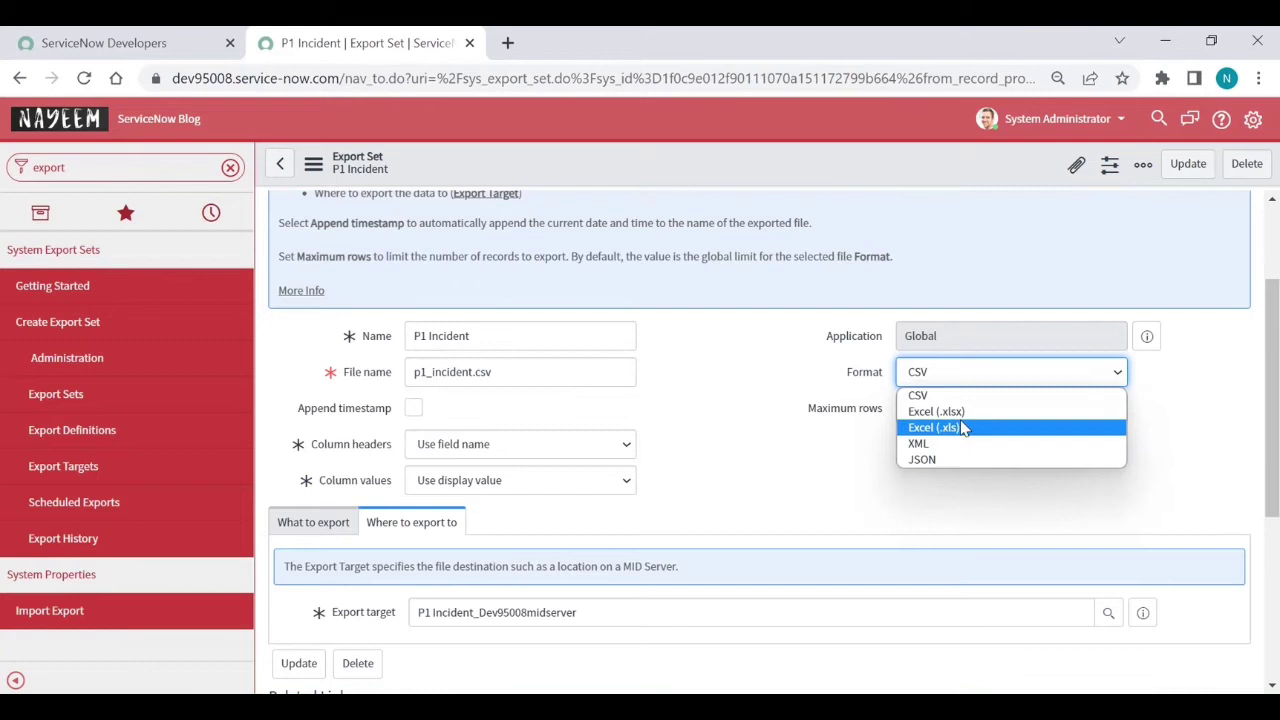
{"action": "left_click", "coordinate": [962, 414]}
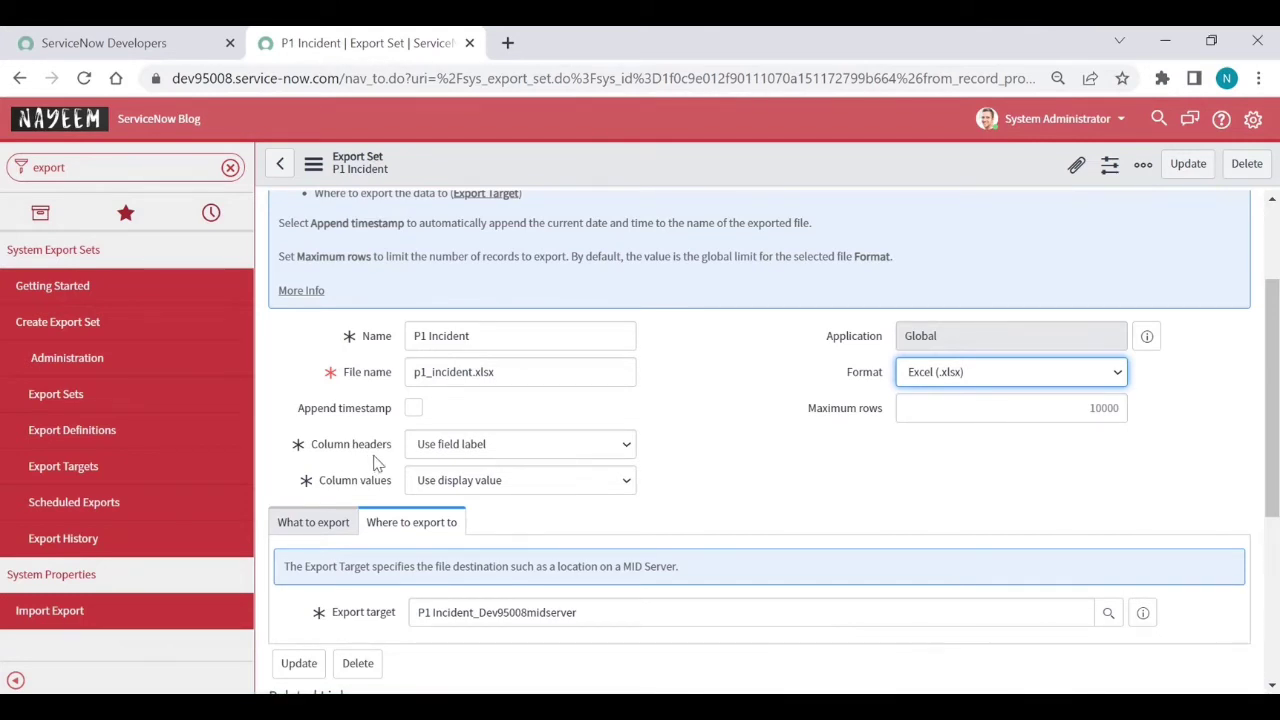
{"action": "left_click", "coordinate": [472, 459]}
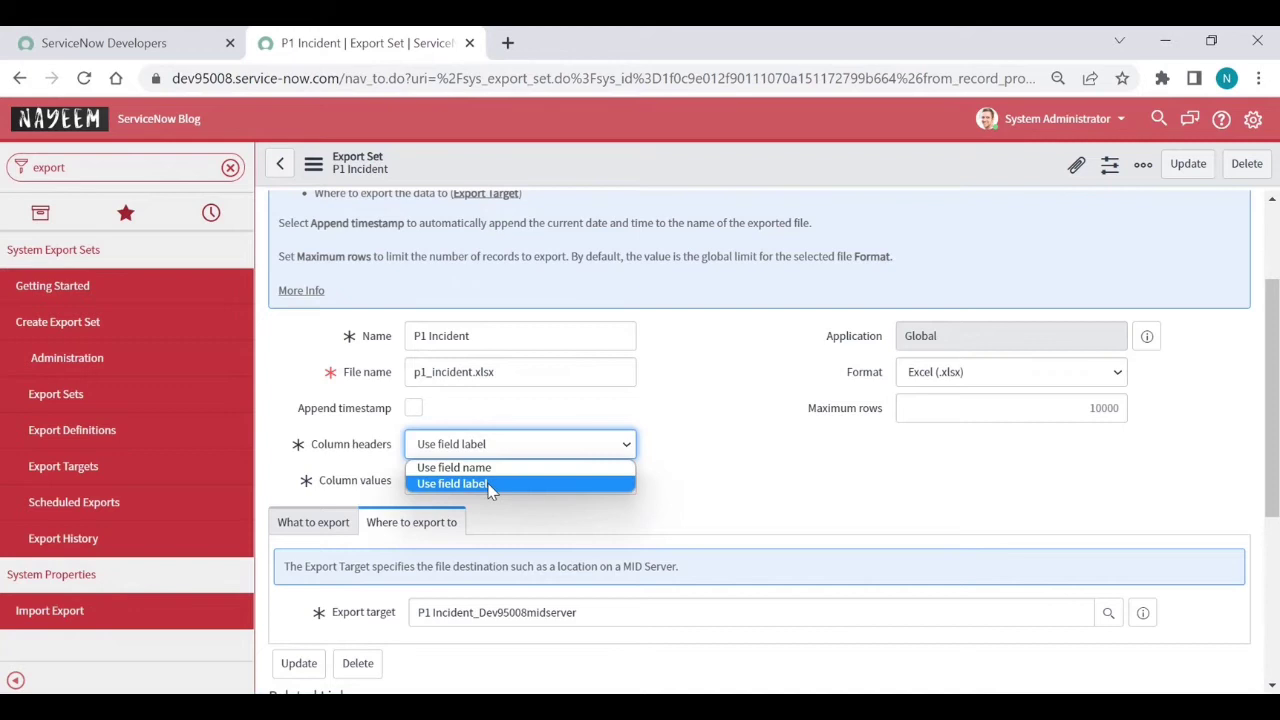
{"action": "left_click", "coordinate": [490, 484]}
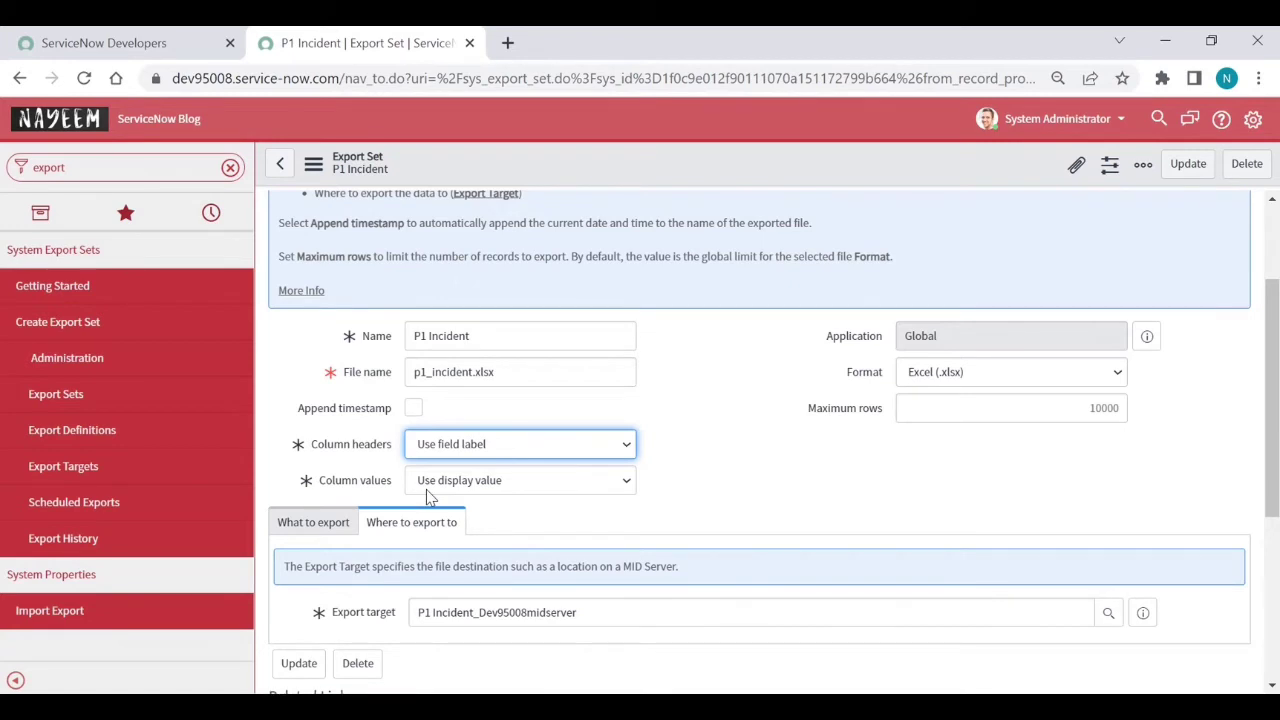
{"action": "left_click", "coordinate": [487, 481]}
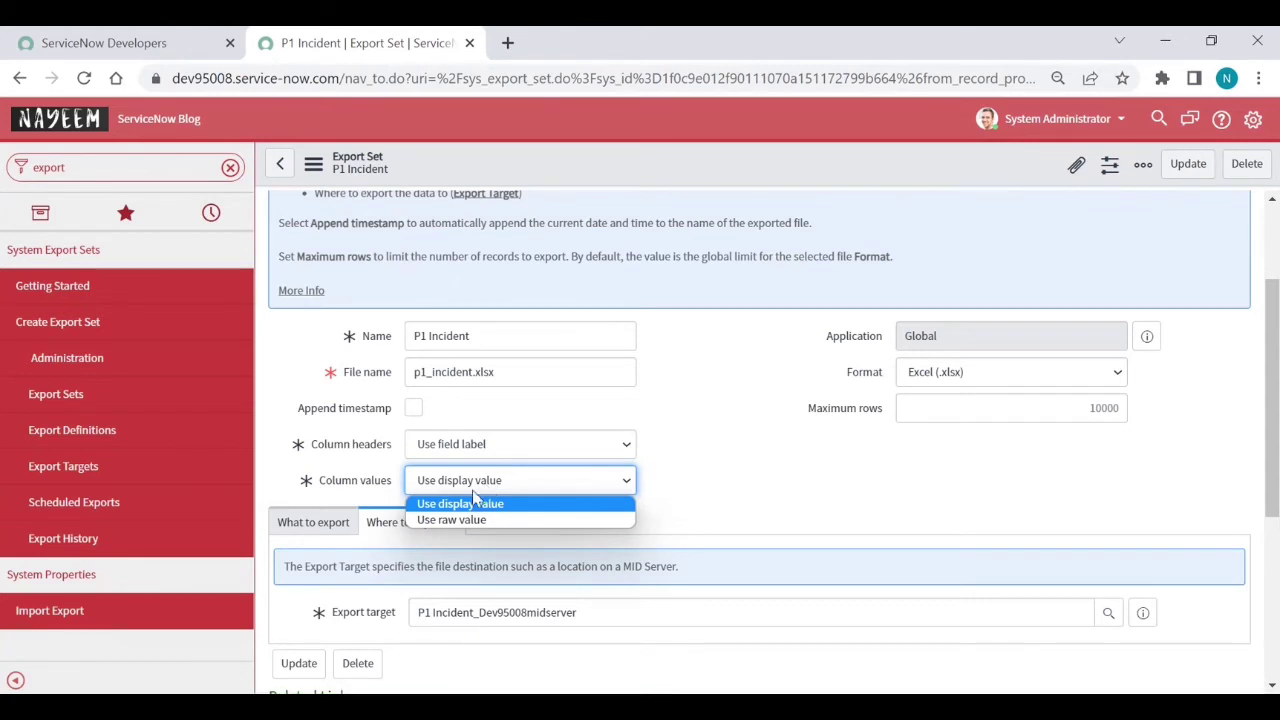
{"action": "left_click", "coordinate": [464, 505]}
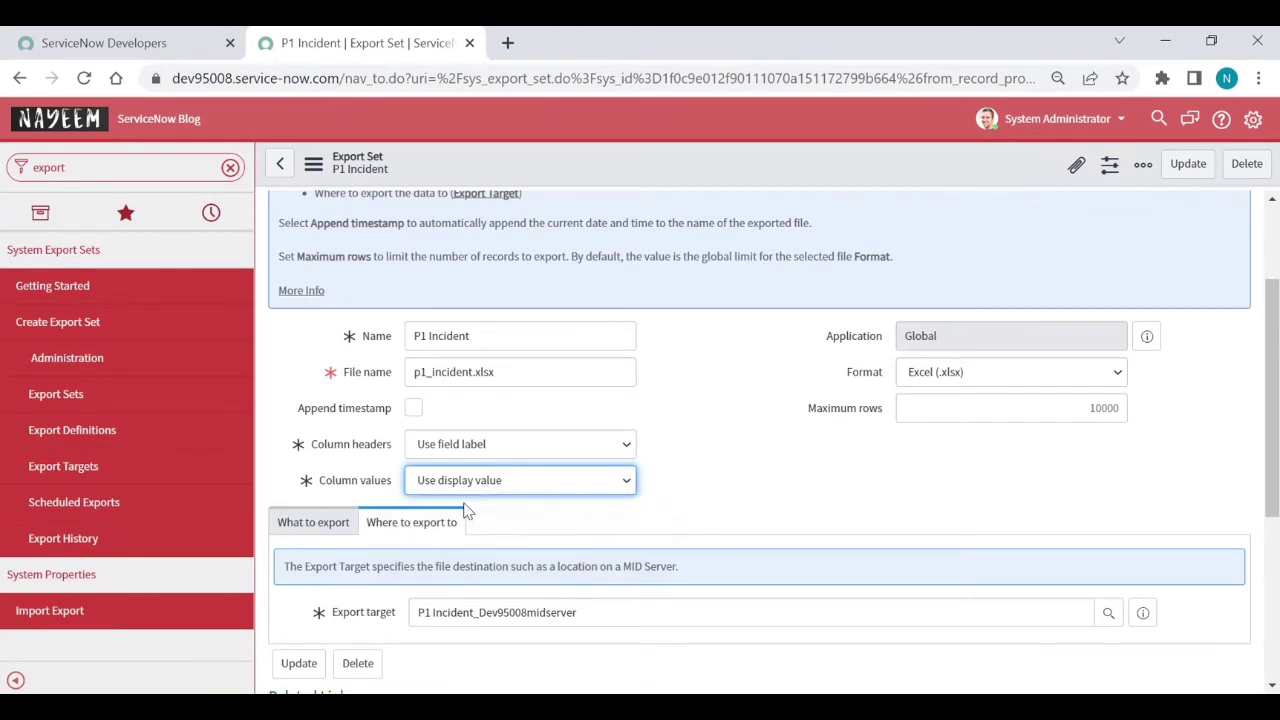
{"action": "scroll", "coordinate": [506, 510], "scroll_direction": "down", "scroll_amount": 1}
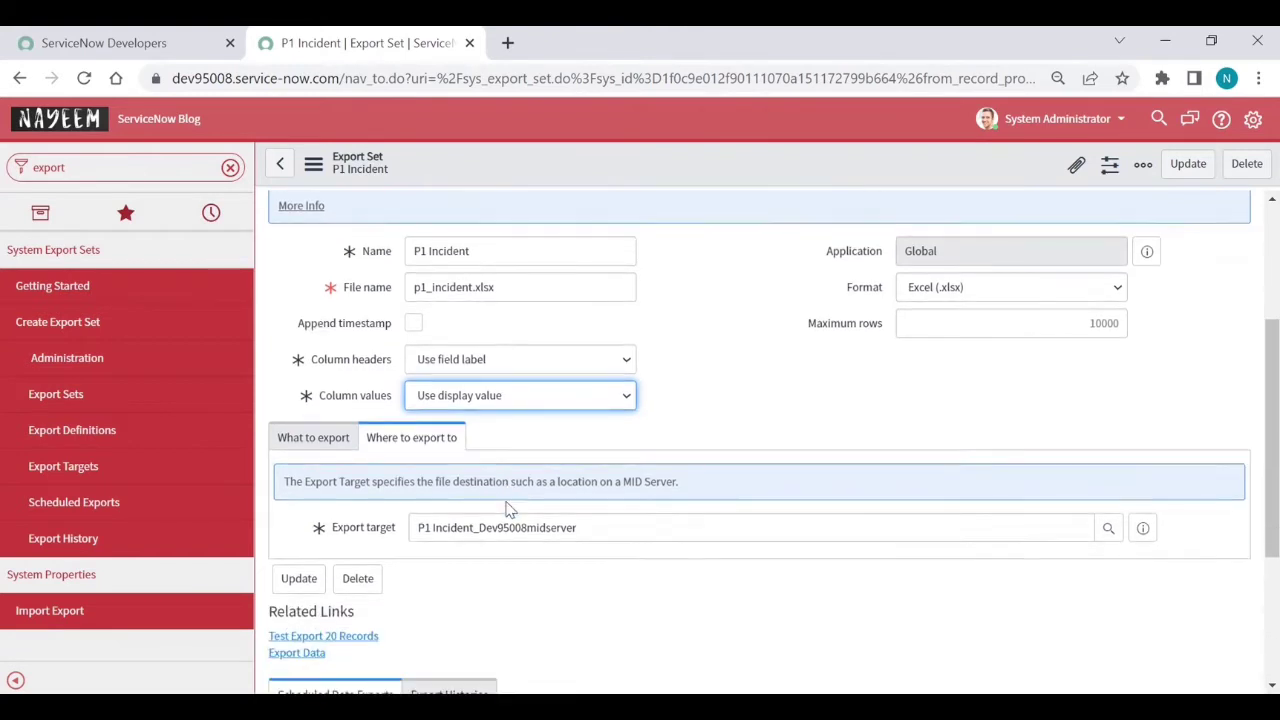
Open the P1 Incident_incident export definition in a new tab and save the export set
{"action": "left_click", "coordinate": [329, 422]}
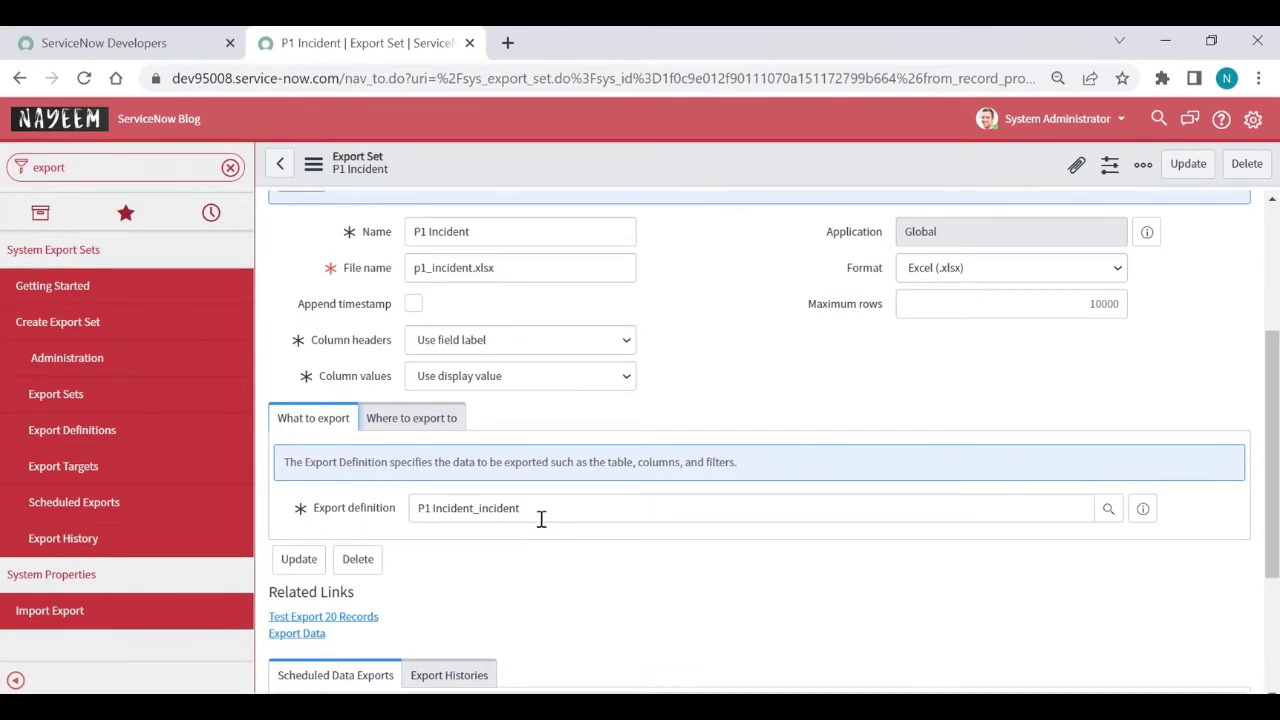
{"action": "left_click", "coordinate": [1143, 509]}
{"action": "middle_click", "coordinate": [1203, 563]}
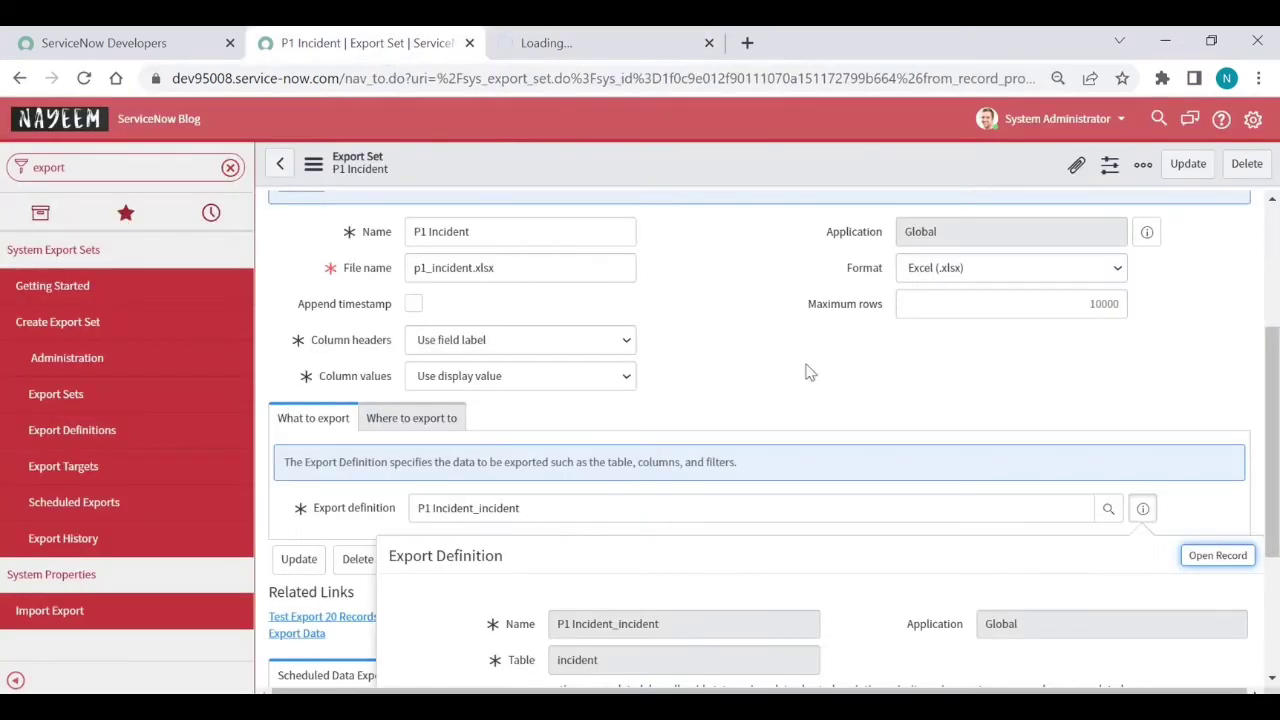
{"action": "right_click", "coordinate": [691, 170]}
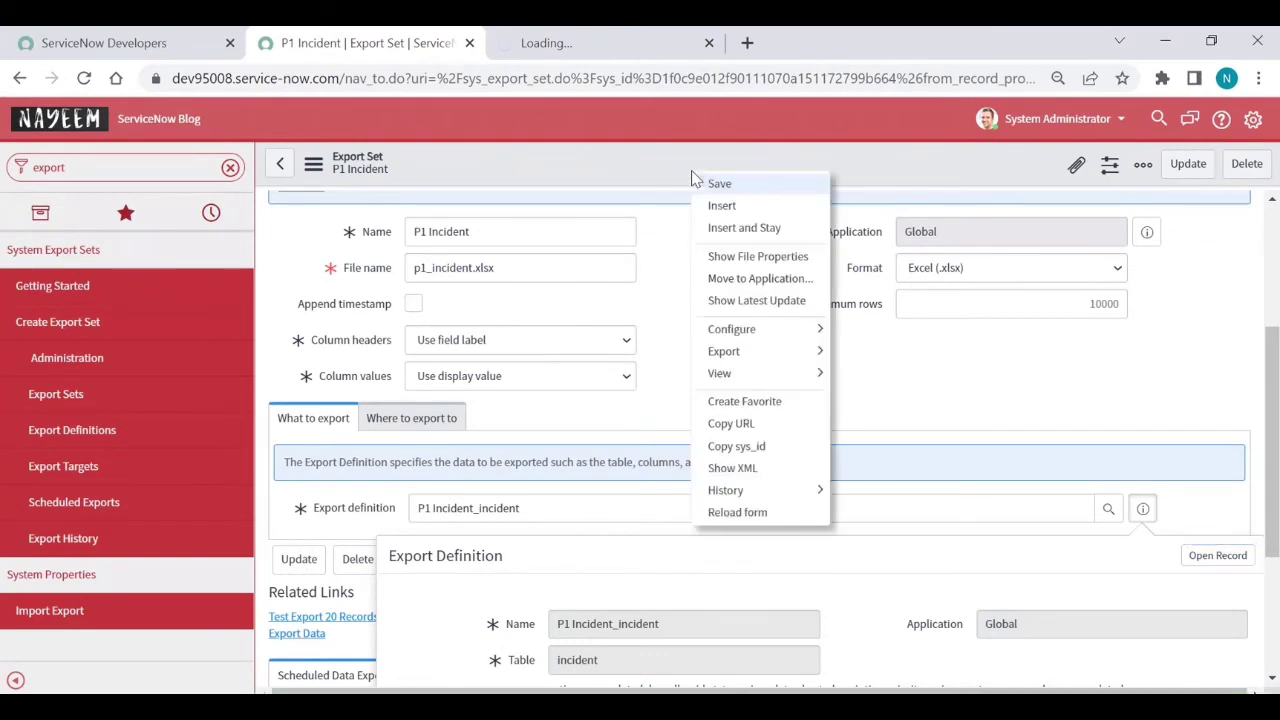
{"action": "left_click", "coordinate": [716, 185]}
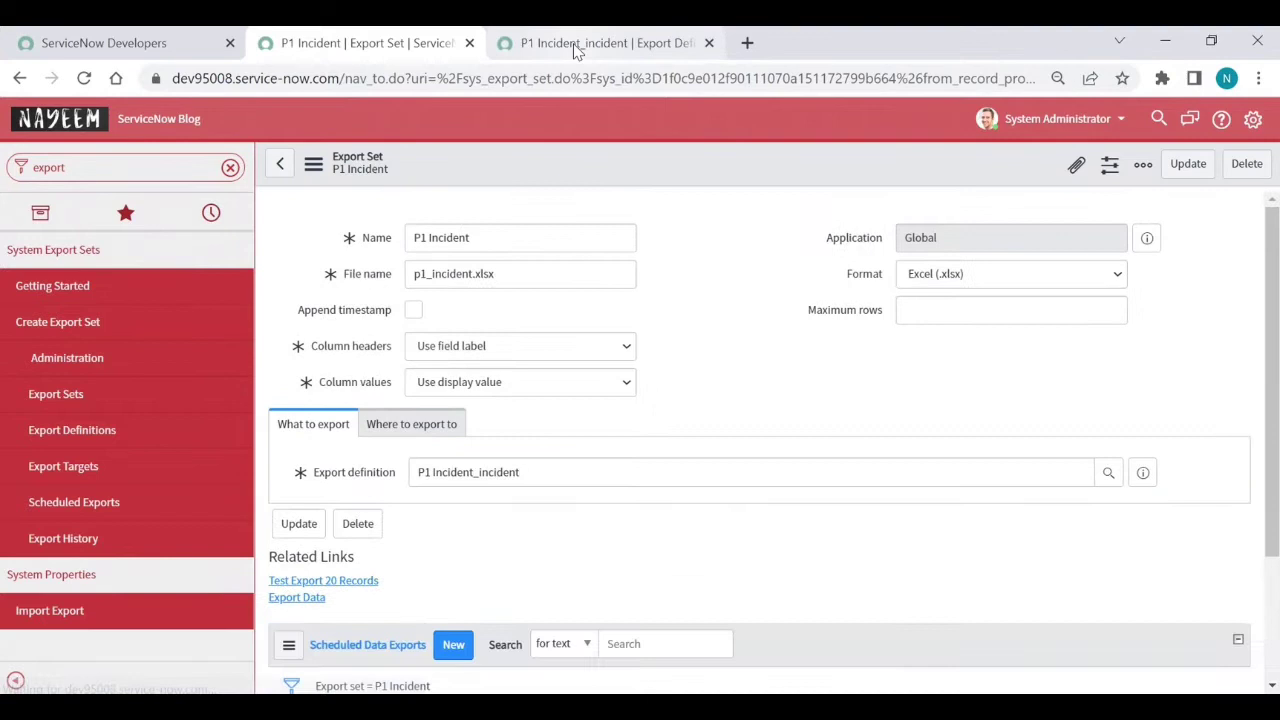
Switch to the P1 Incident_incident export definition and unlock, then relock, its export field list
{"action": "left_click", "coordinate": [577, 44]}
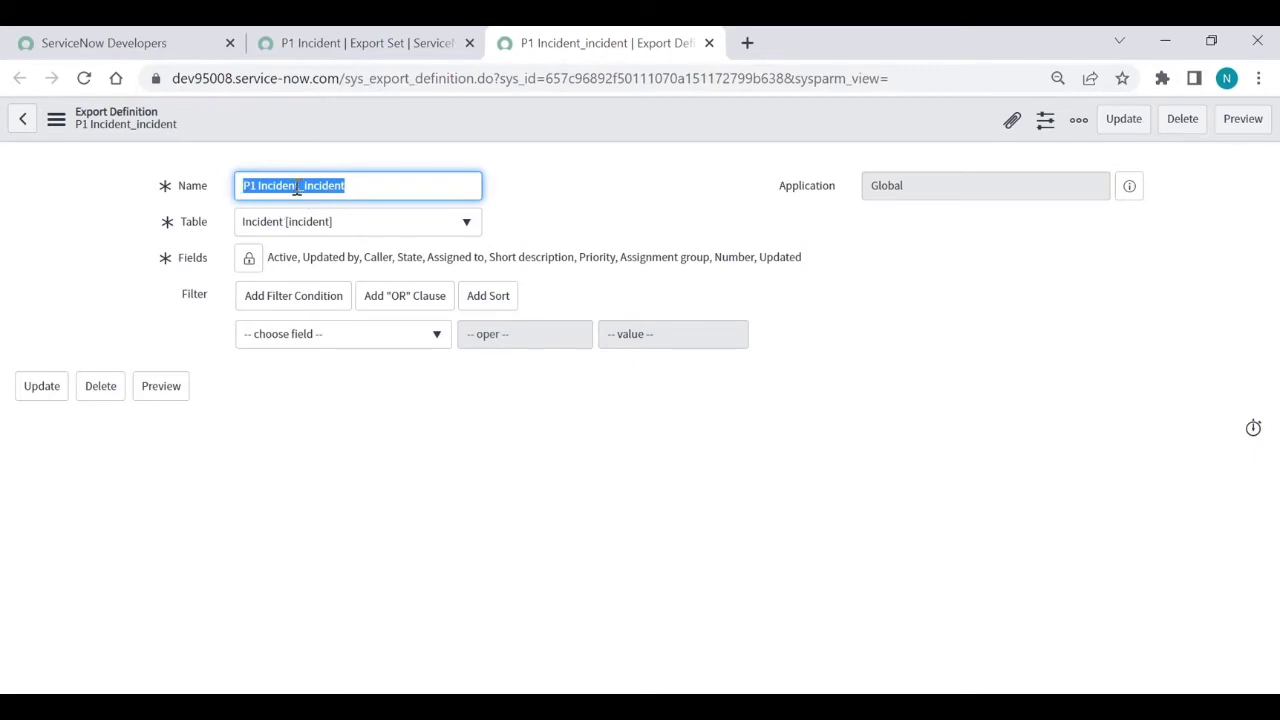
{"action": "left_click", "coordinate": [250, 259]}
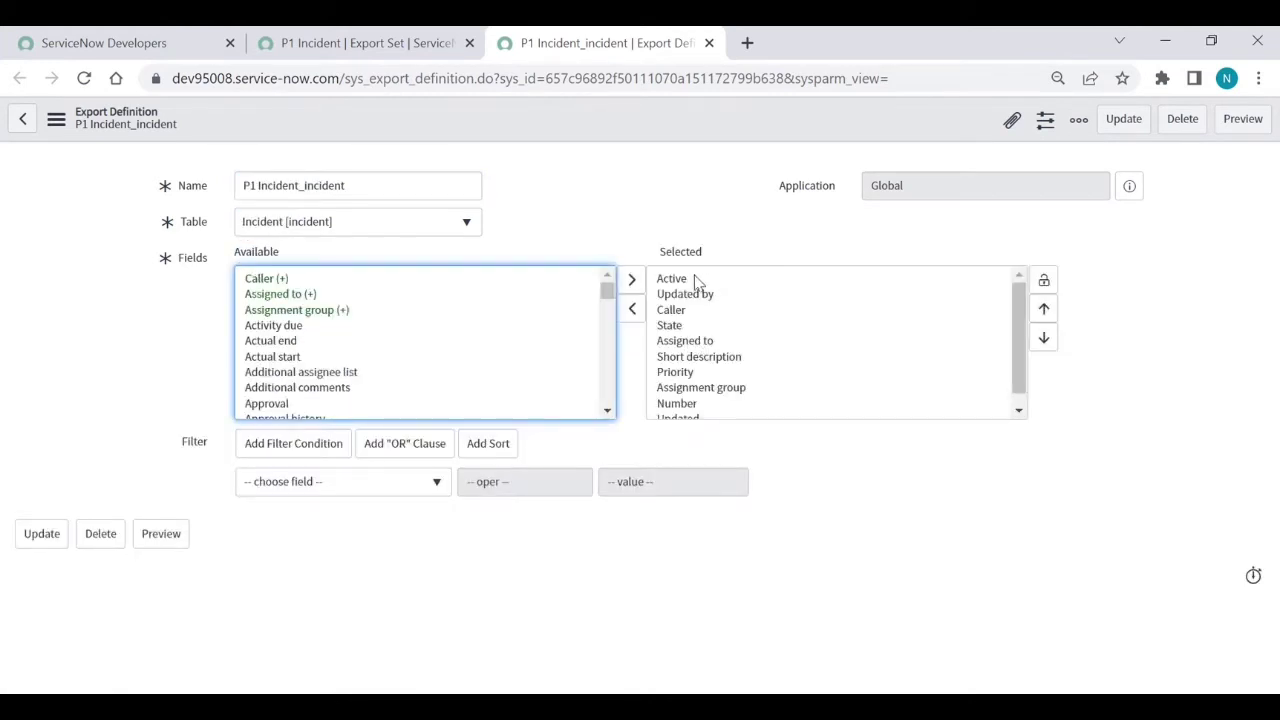
{"action": "scroll", "coordinate": [692, 373], "scroll_direction": "down", "scroll_amount": 1}
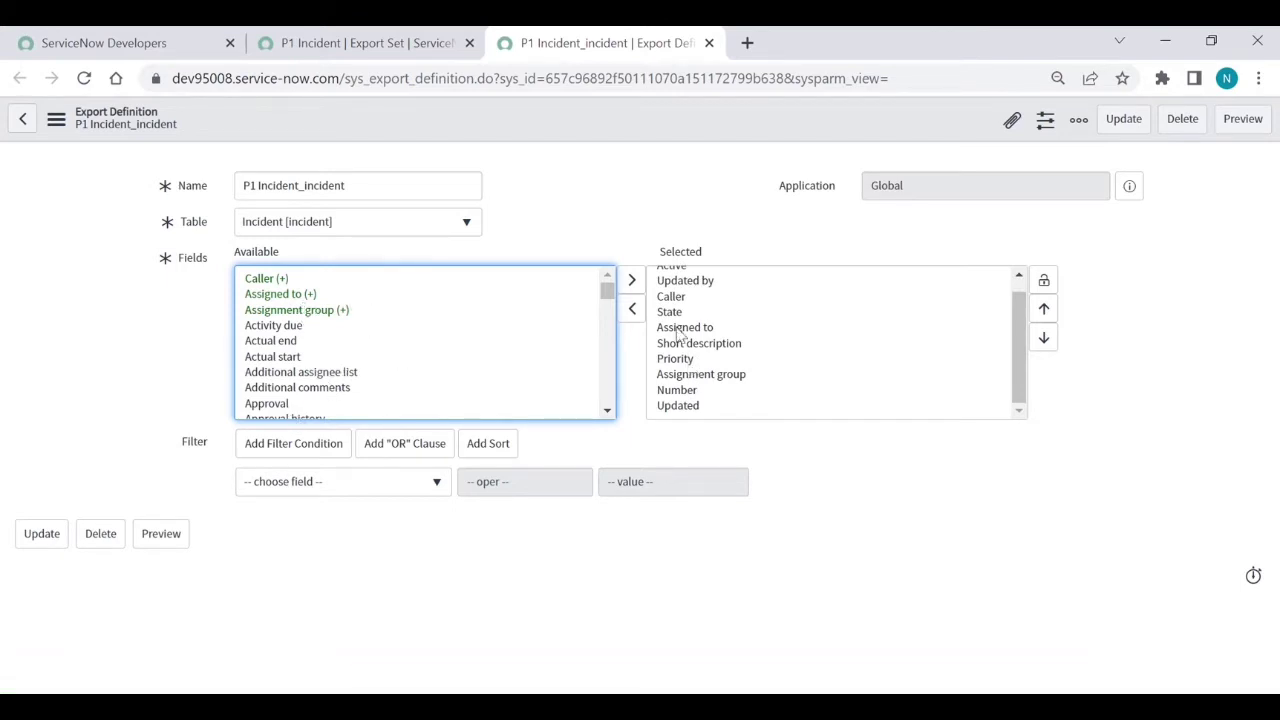
{"action": "left_click", "coordinate": [1044, 284]}
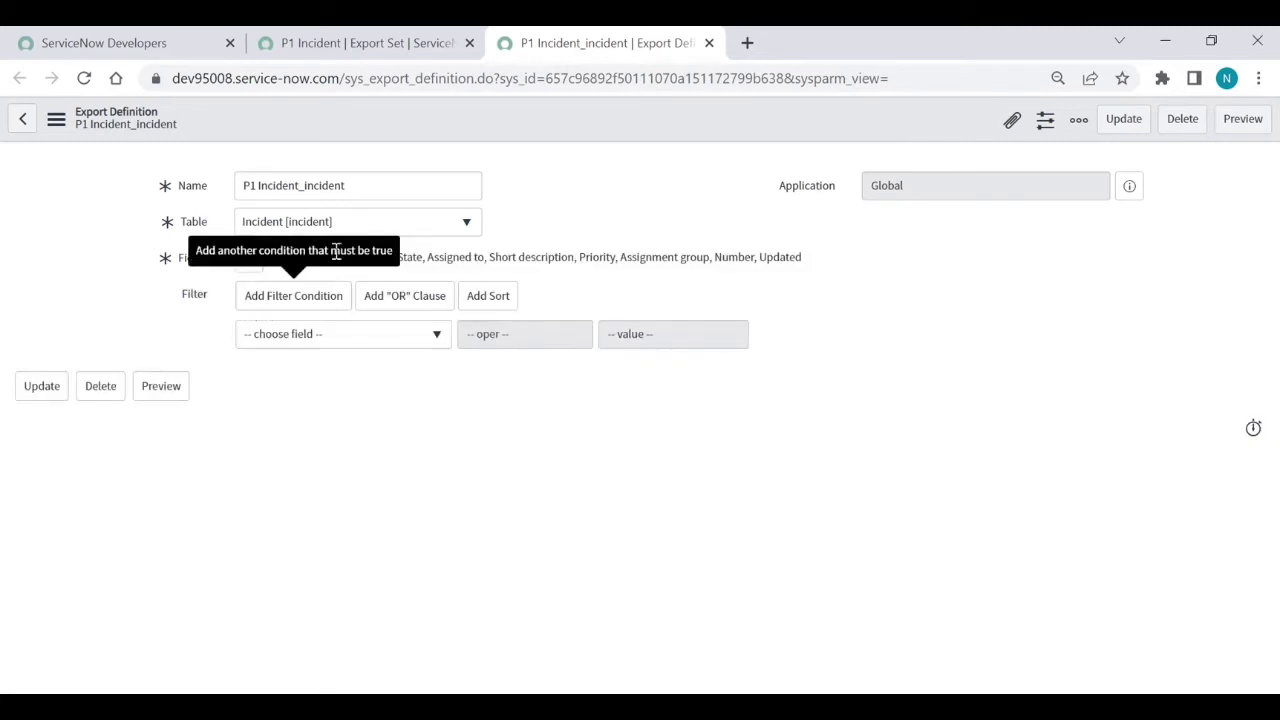
Filter on Priority is 1 - Critical, preview the 27 matching incidents, and update the definition
{"action": "left_click", "coordinate": [310, 335]}
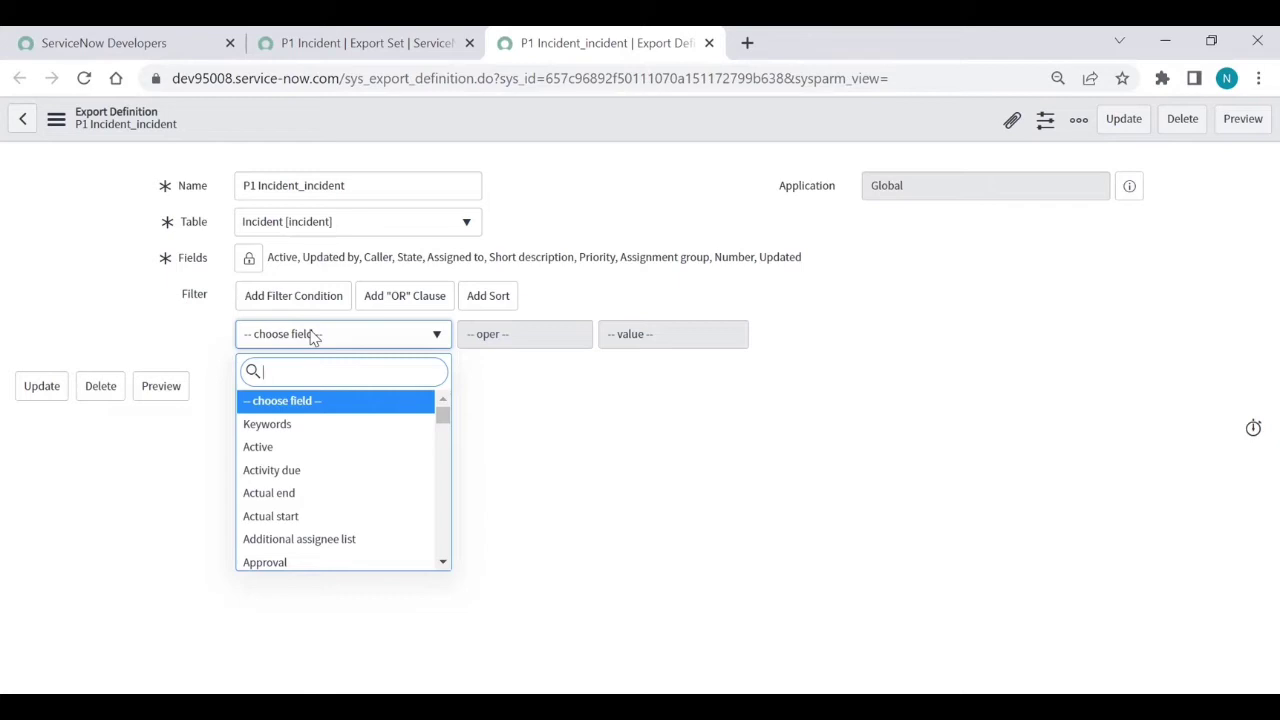
{"action": "type", "text": "pr"}
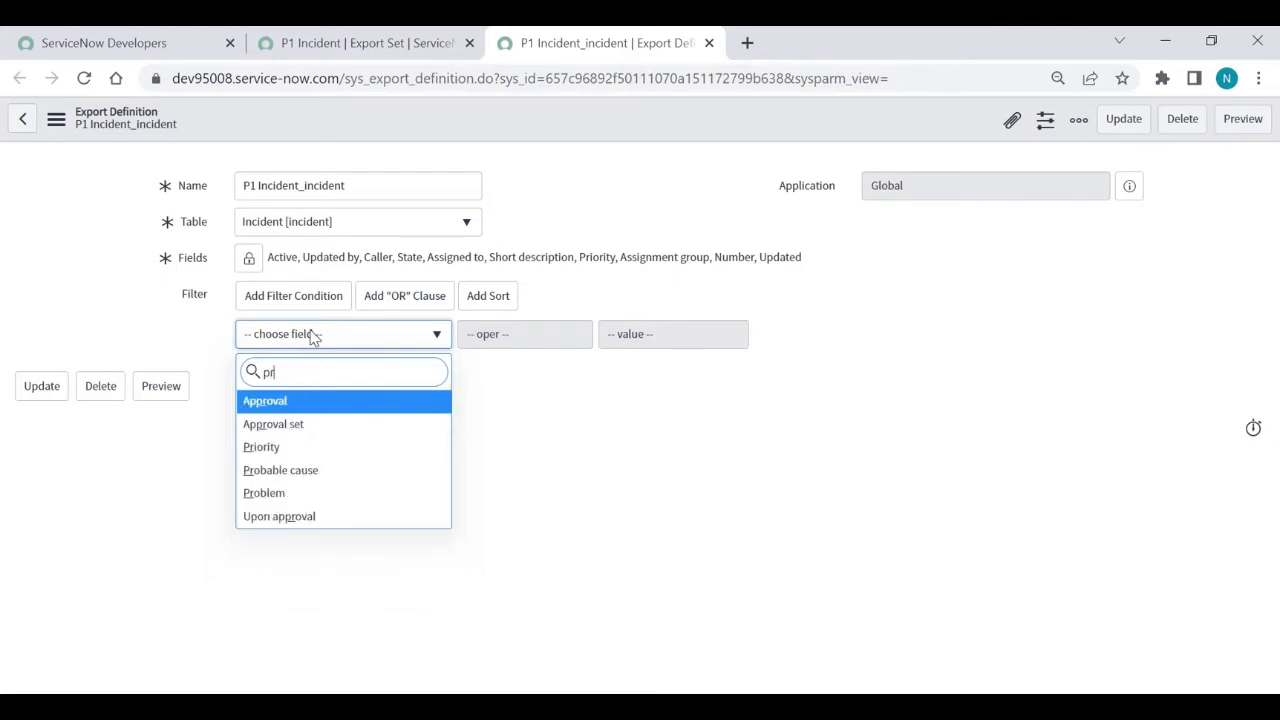
{"action": "key", "text": "Down"}
{"action": "key", "text": "Down"}
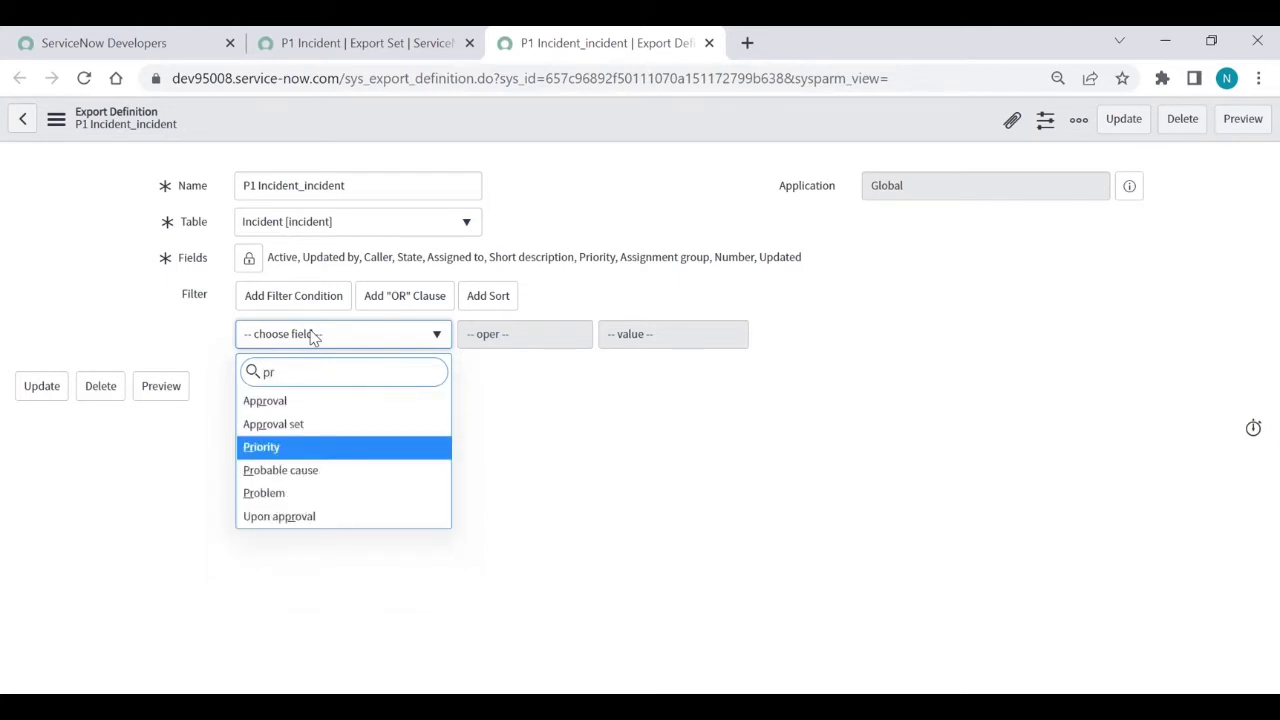
{"action": "key", "text": "Return"}
{"action": "left_click", "coordinate": [666, 343]}
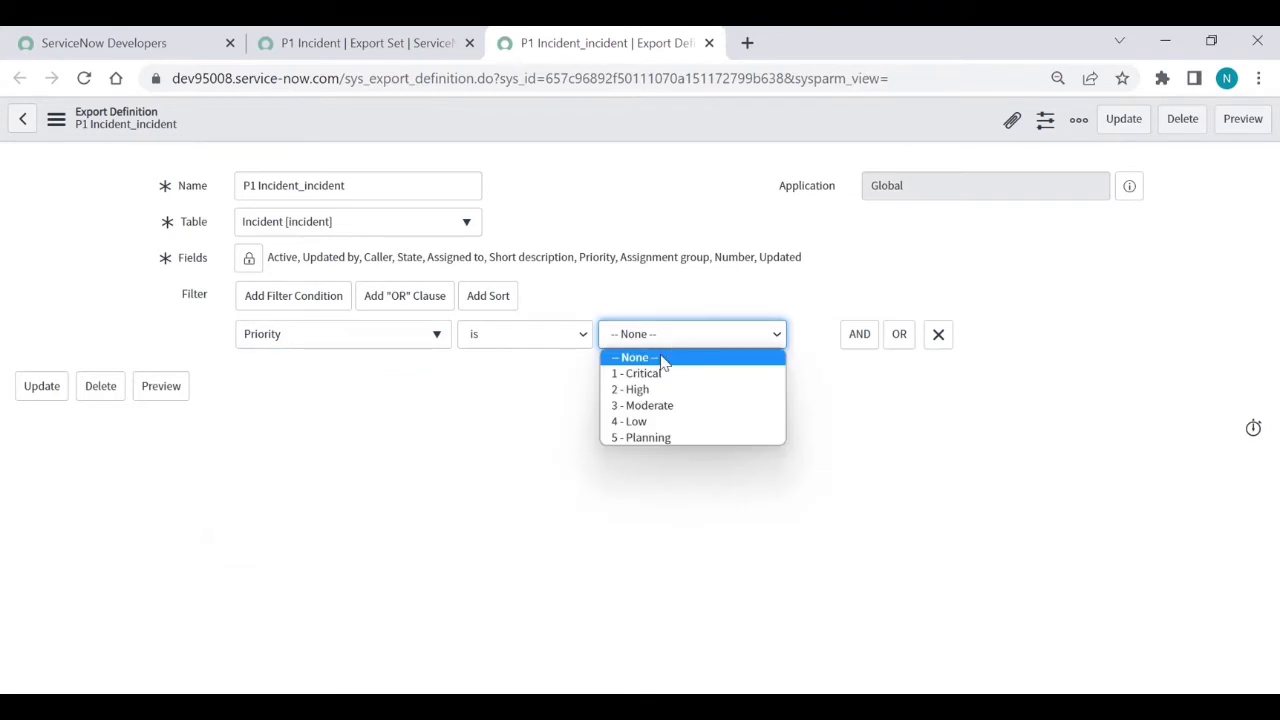
{"action": "left_click", "coordinate": [655, 373]}
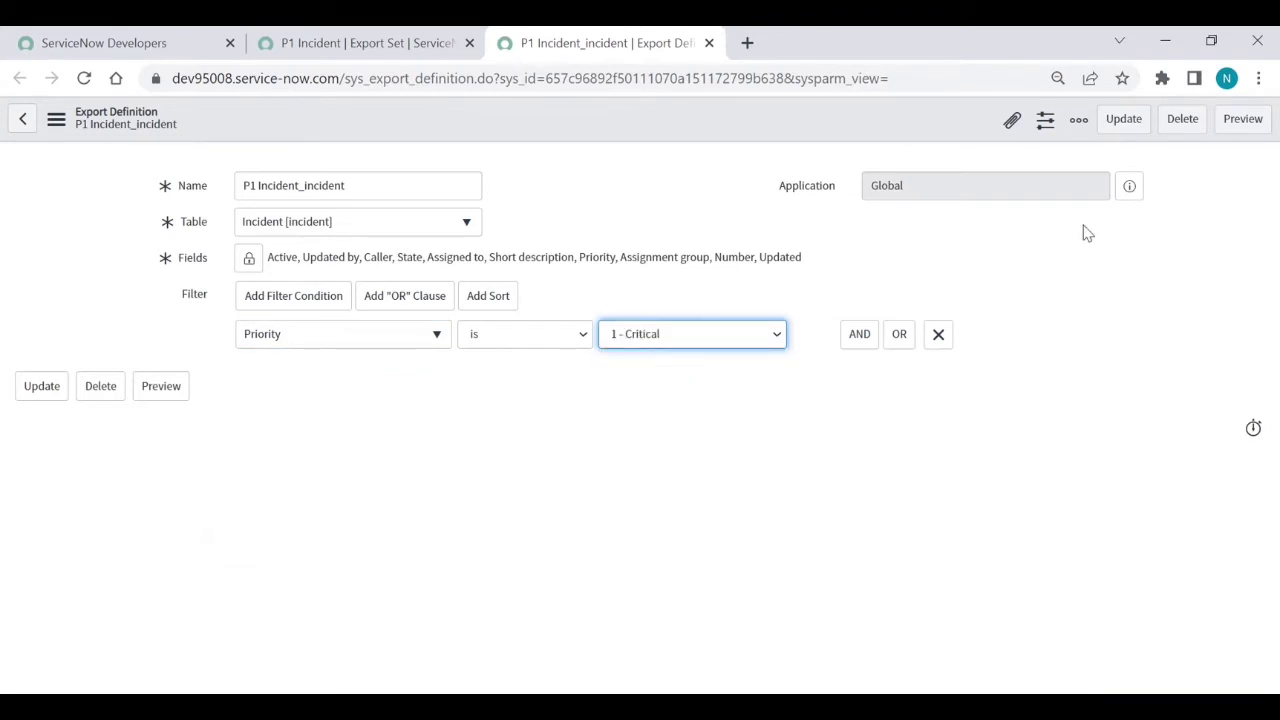
{"action": "left_click", "coordinate": [1233, 127]}
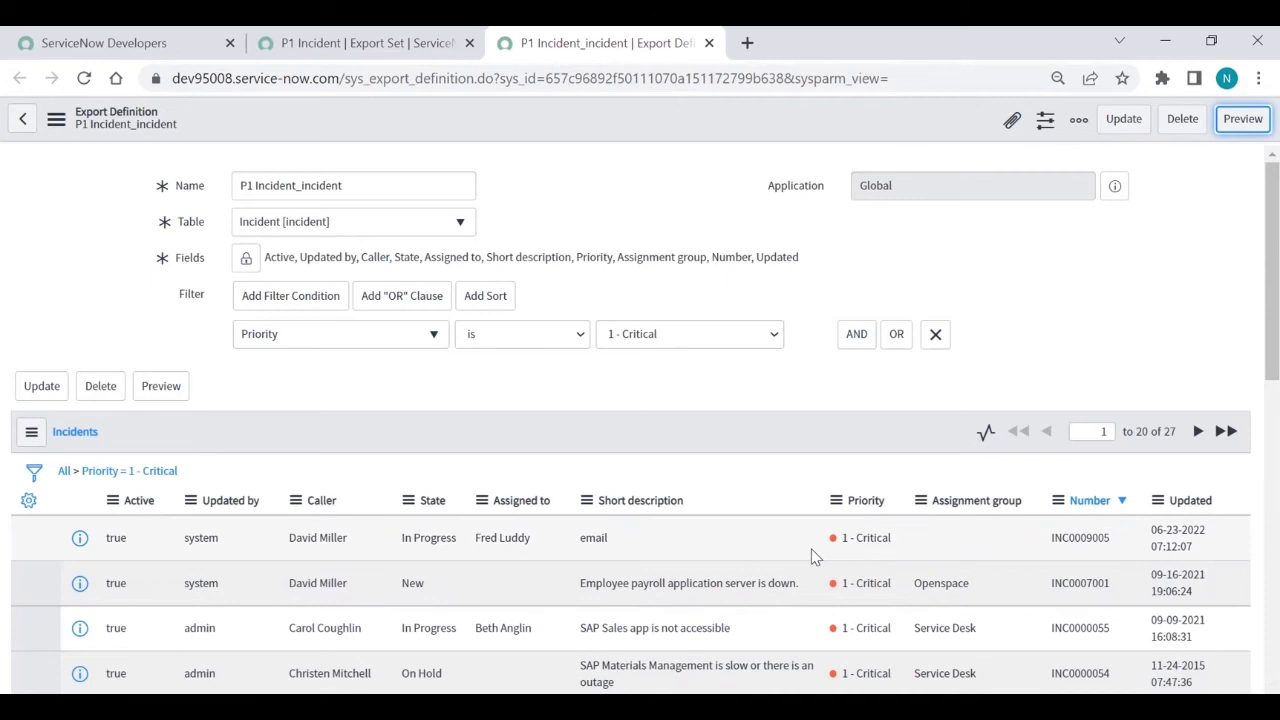
{"action": "scroll", "coordinate": [814, 557], "scroll_direction": "down", "scroll_amount": 2}
{"action": "scroll", "coordinate": [814, 320], "scroll_direction": "up", "scroll_amount": 1}
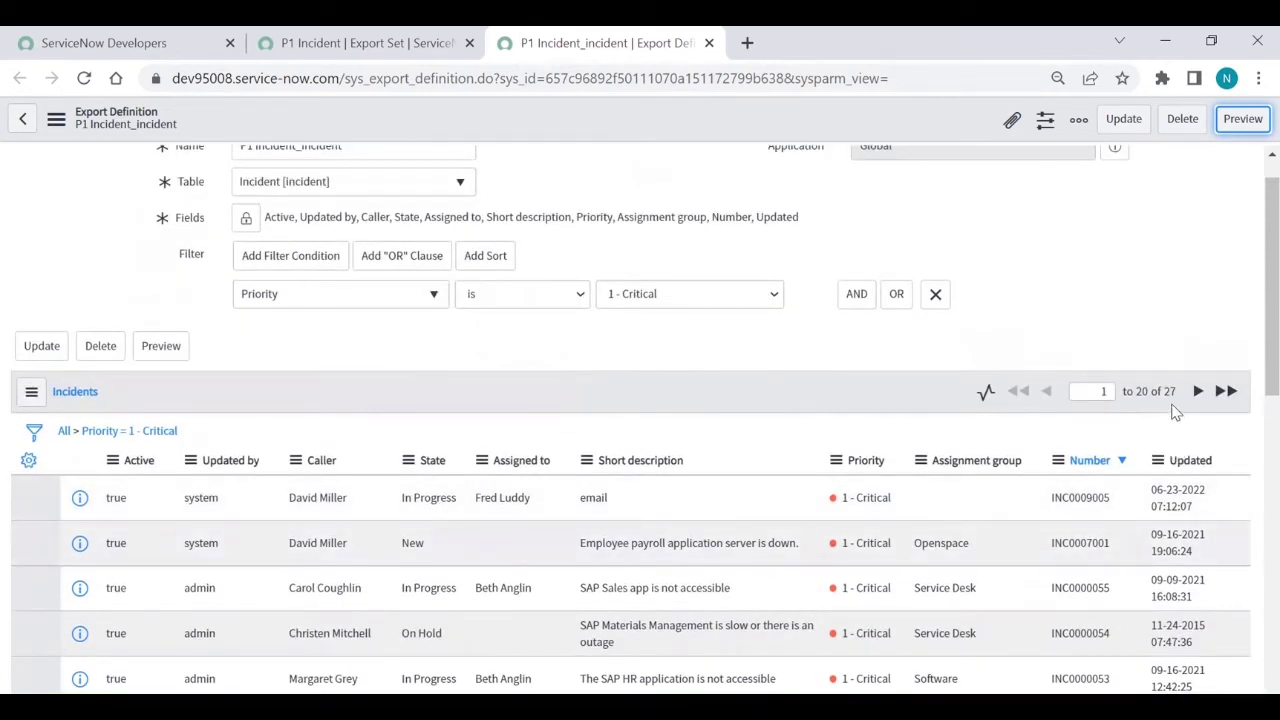
{"action": "scroll", "coordinate": [958, 345], "scroll_direction": "up", "scroll_amount": 1}
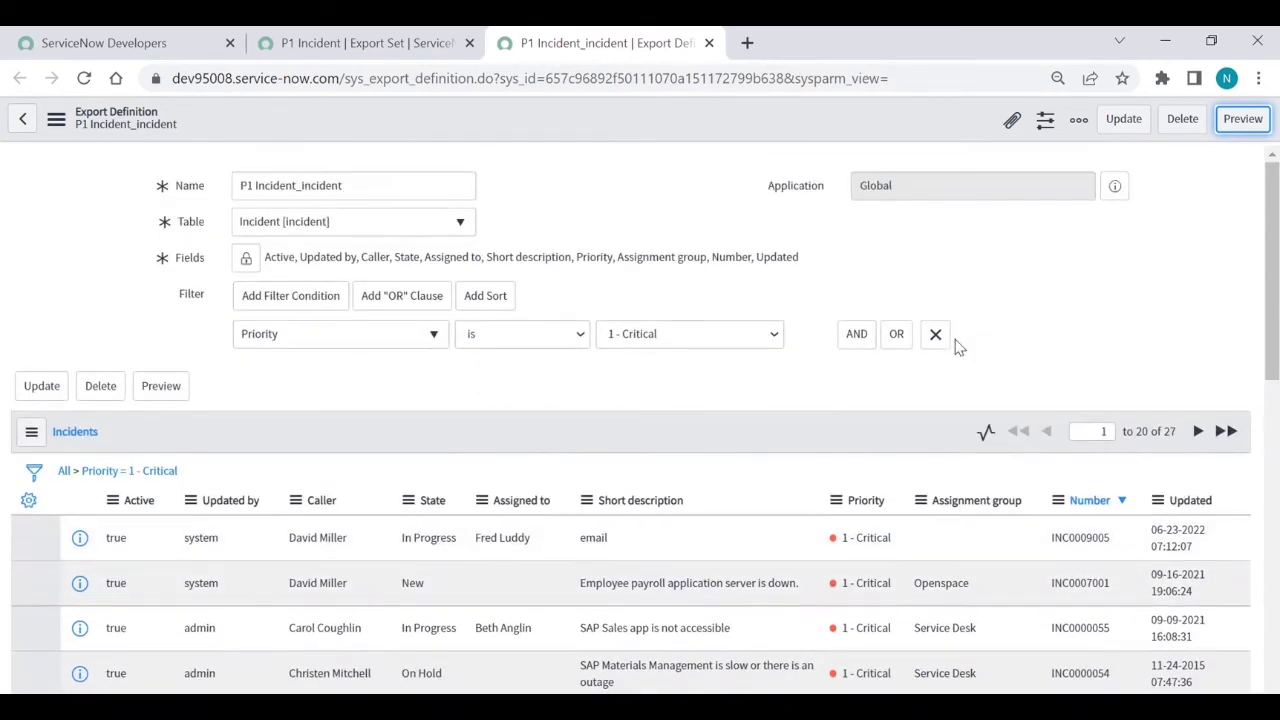
{"action": "left_click", "coordinate": [1124, 122]}
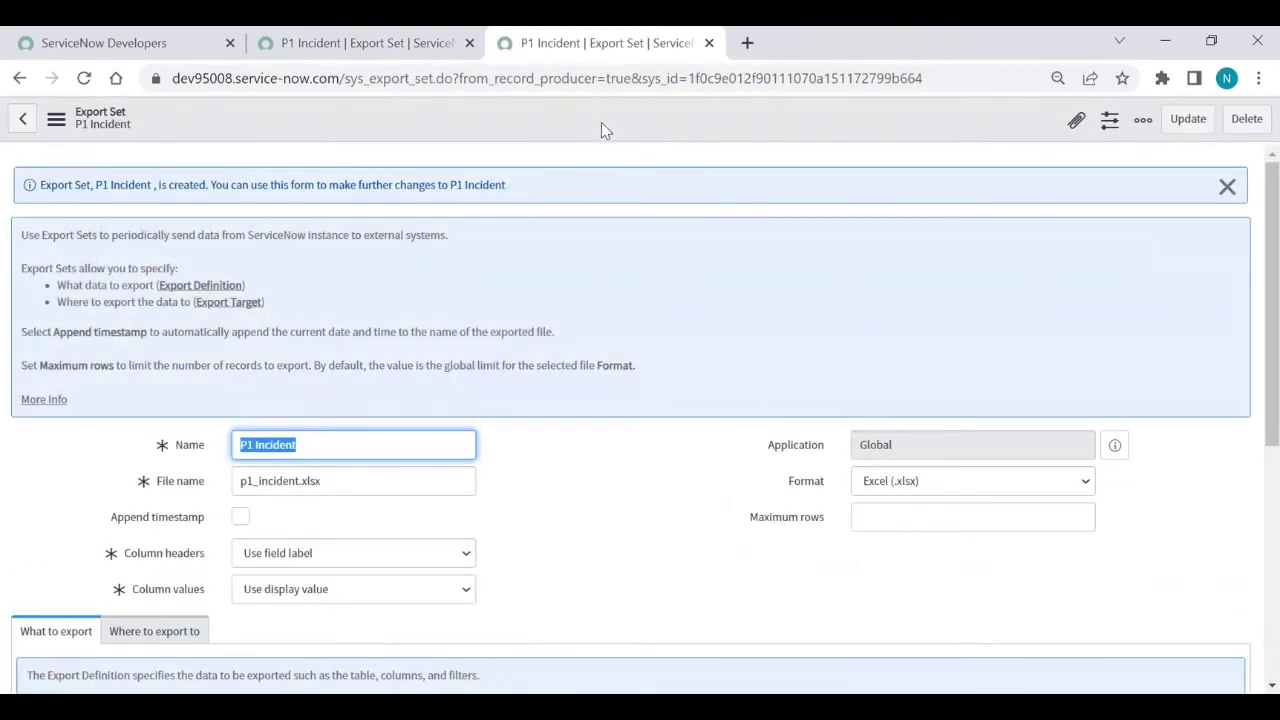
Close the export definition tab and preview the export set's Where to export to target record
{"action": "left_click", "coordinate": [709, 43]}
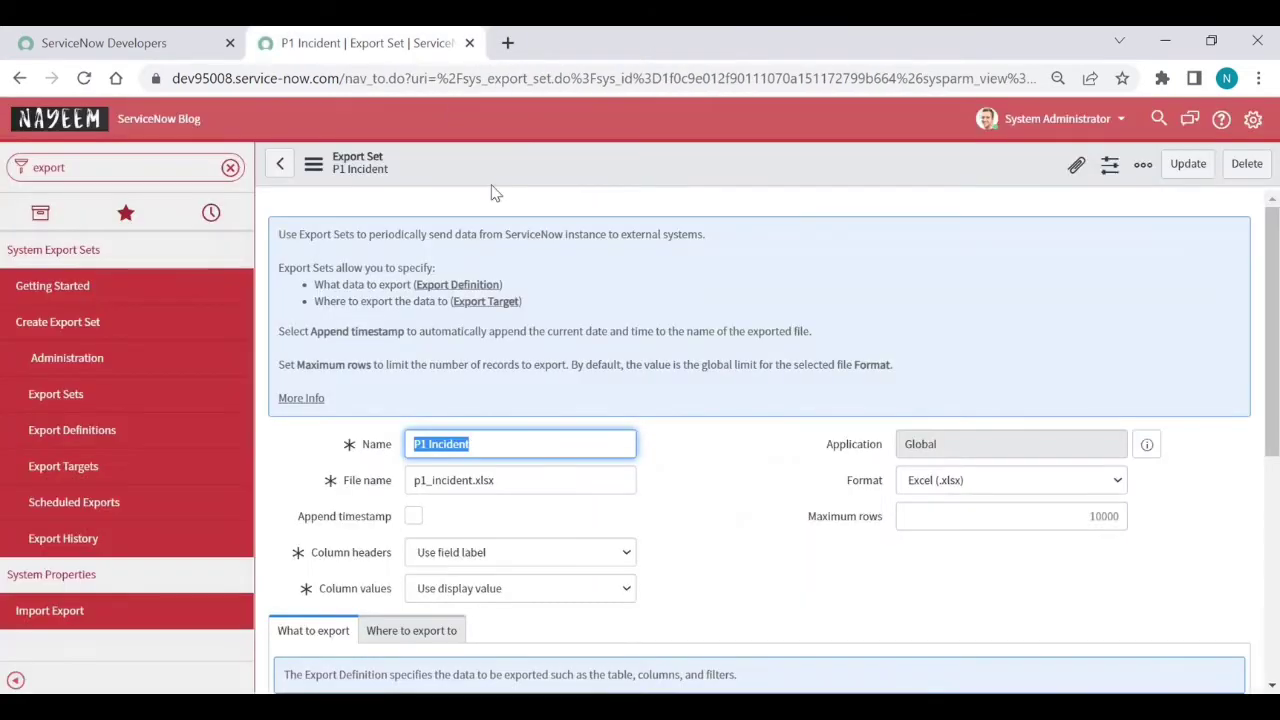
{"action": "scroll", "coordinate": [686, 477], "scroll_direction": "down", "scroll_amount": 2}
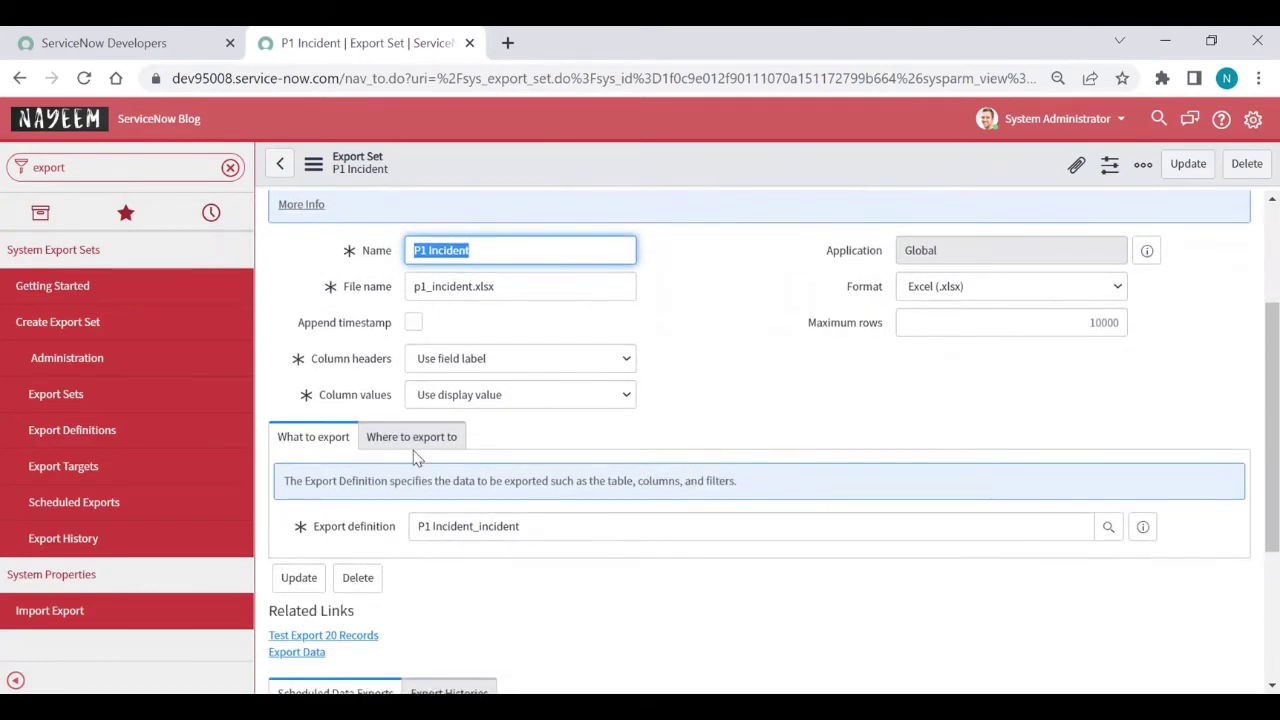
{"action": "left_click", "coordinate": [415, 450]}
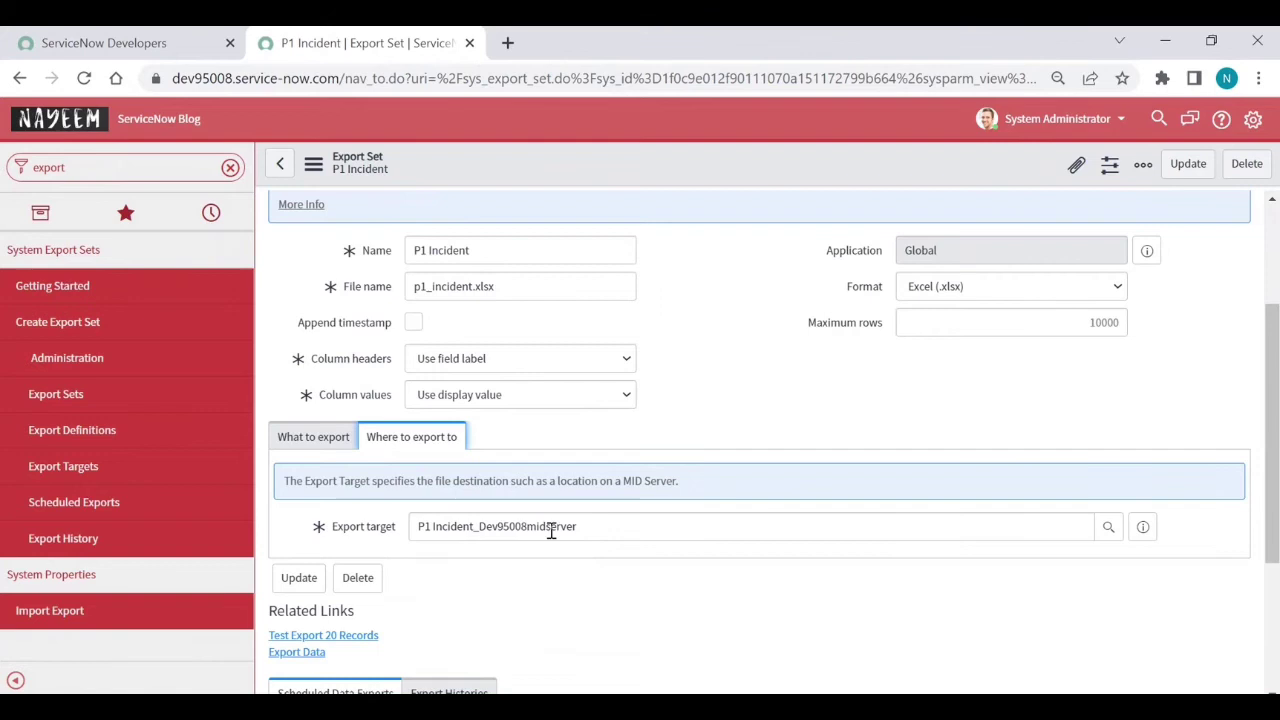
{"action": "left_click", "coordinate": [1140, 532]}
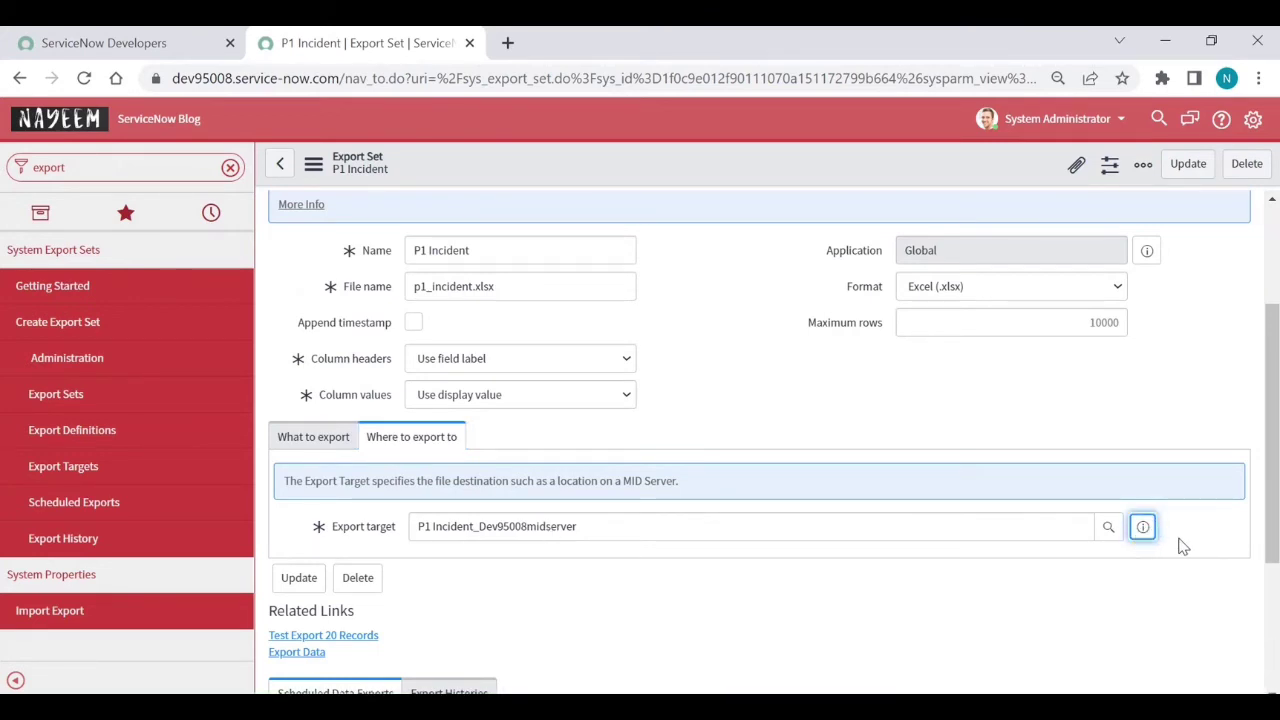
Open the P1 Incident_Dev95008midserver target record, run Test Connection, and dismiss the success banner
{"action": "left_click", "coordinate": [1217, 574], "text": "ctrl"}
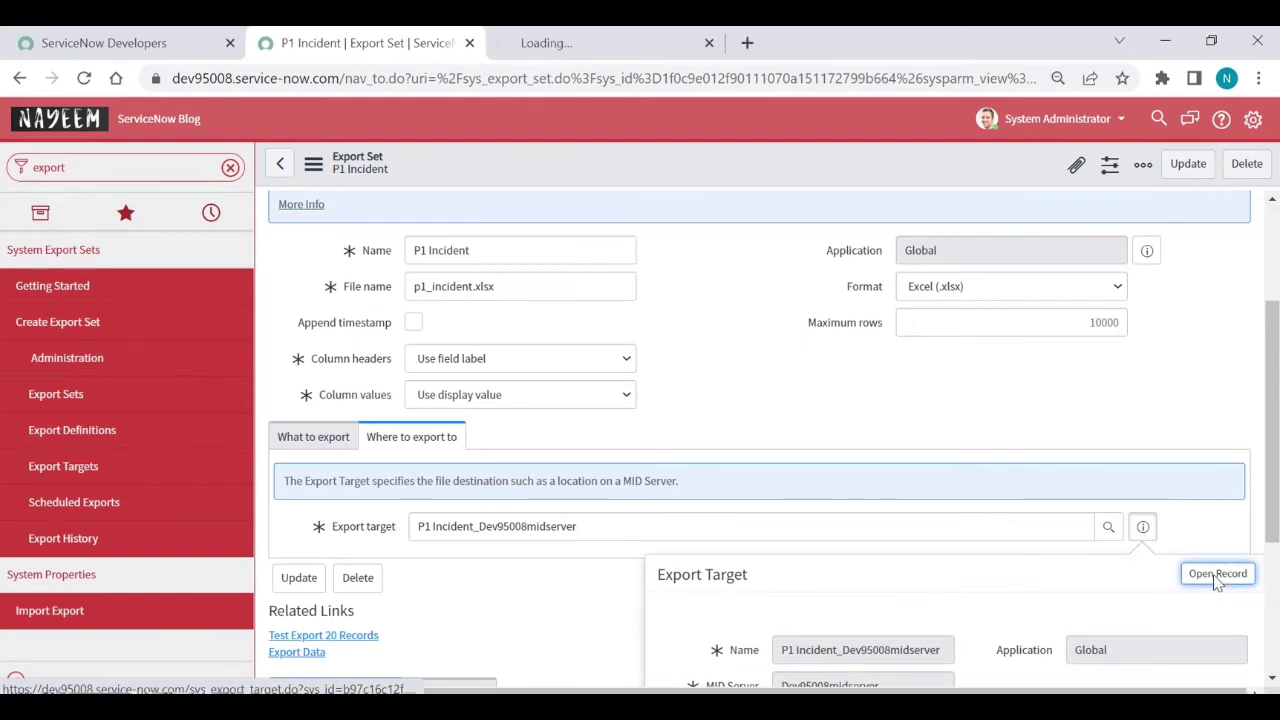
{"action": "left_click", "coordinate": [598, 45]}
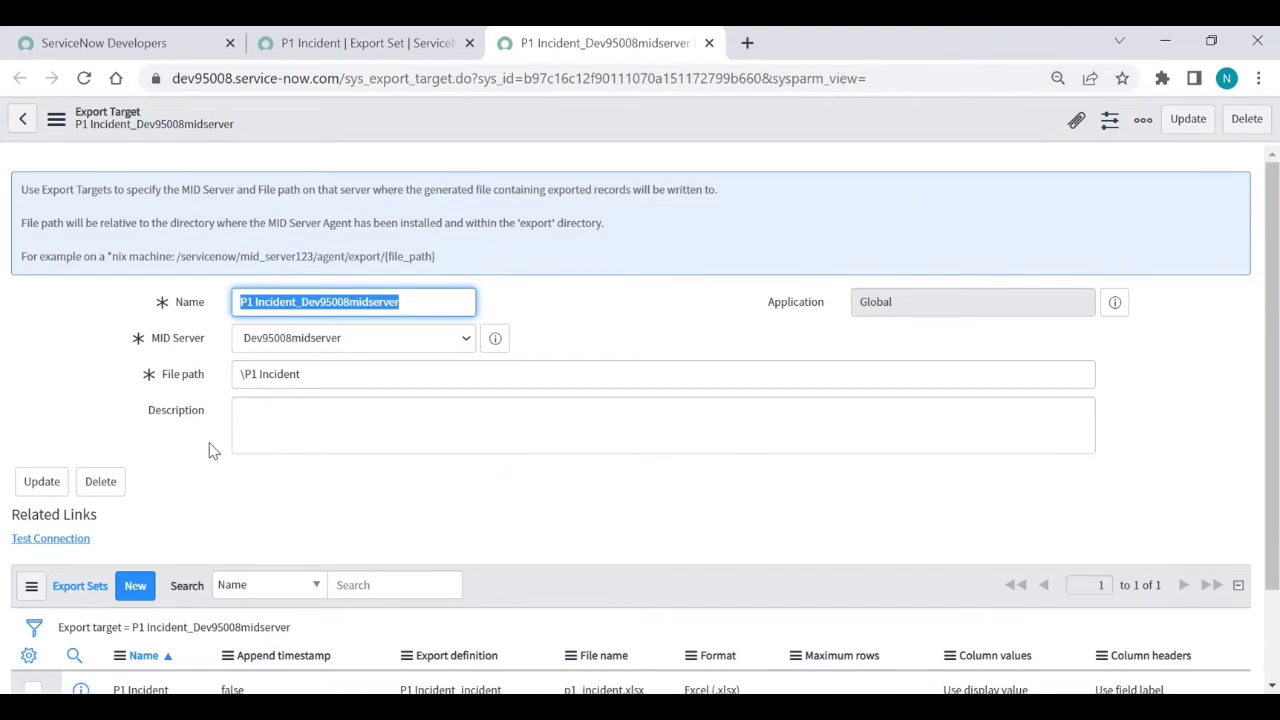
{"action": "scroll", "coordinate": [210, 451], "scroll_direction": "down", "scroll_amount": 2}
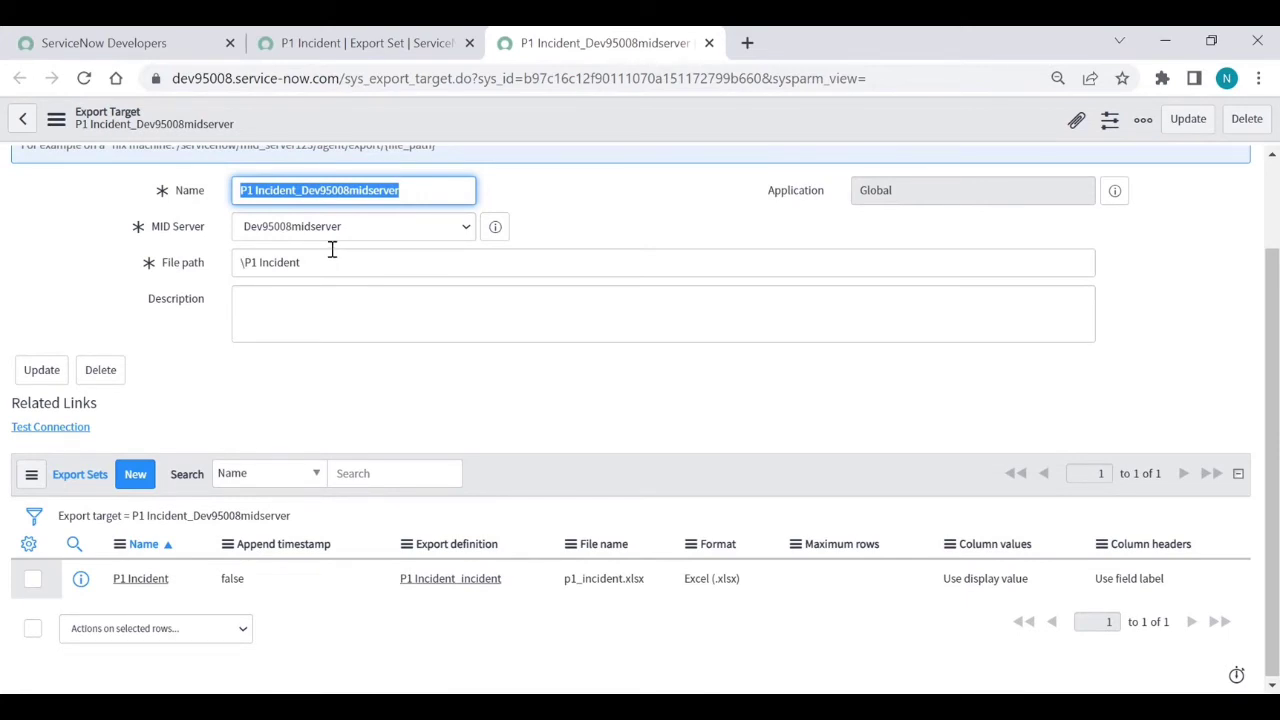
{"action": "left_click", "coordinate": [46, 432]}
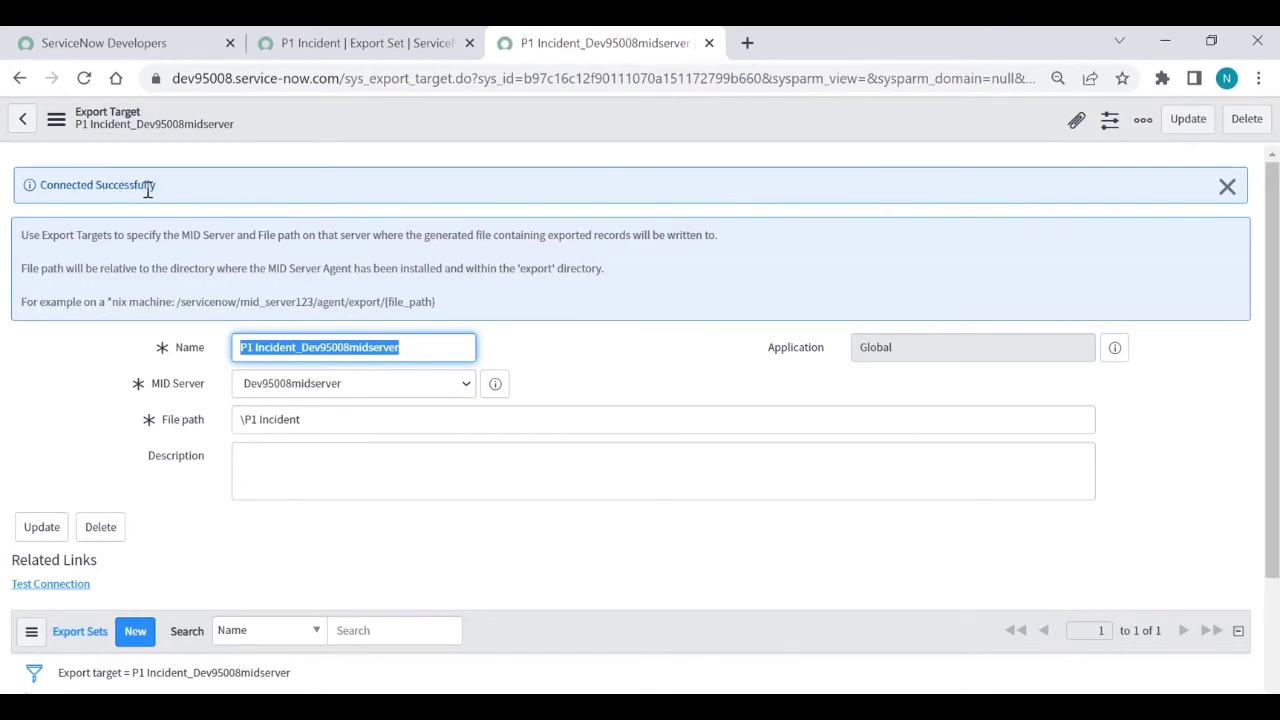
{"action": "left_click", "coordinate": [1228, 189]}
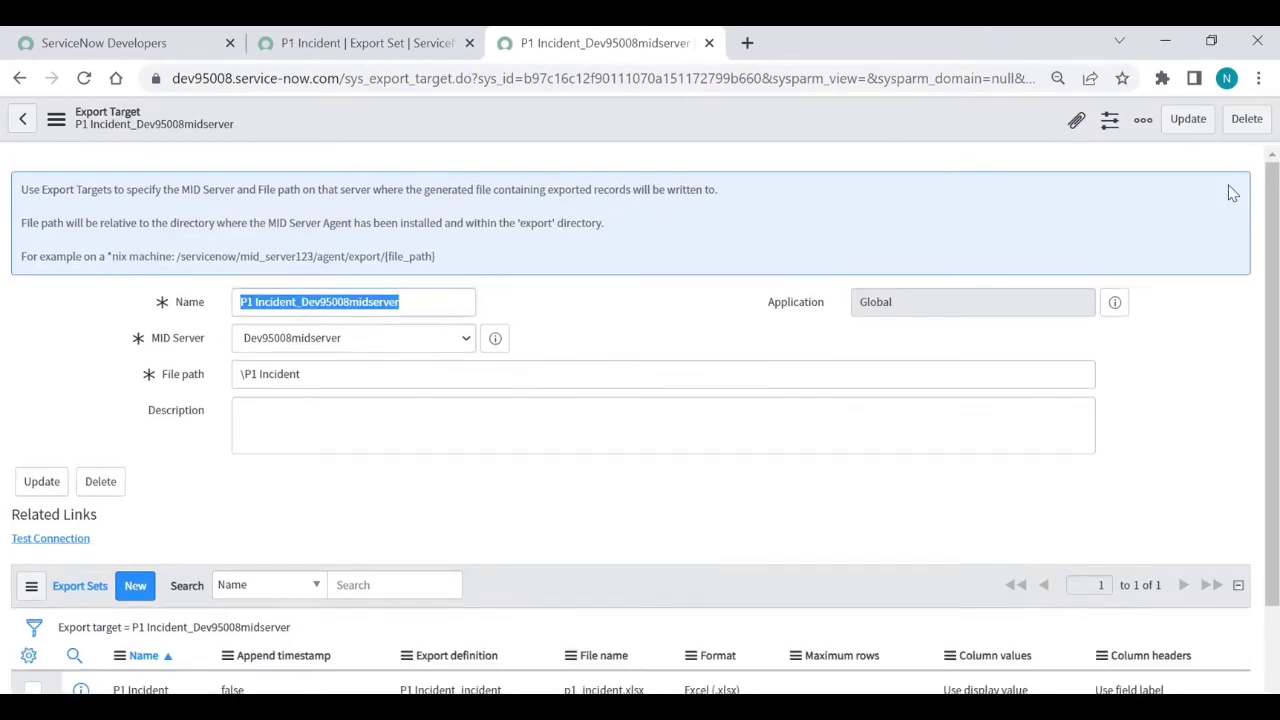
From the P1 Incident export set, go to Scheduled Exports and create a new record
{"action": "left_click", "coordinate": [378, 52]}
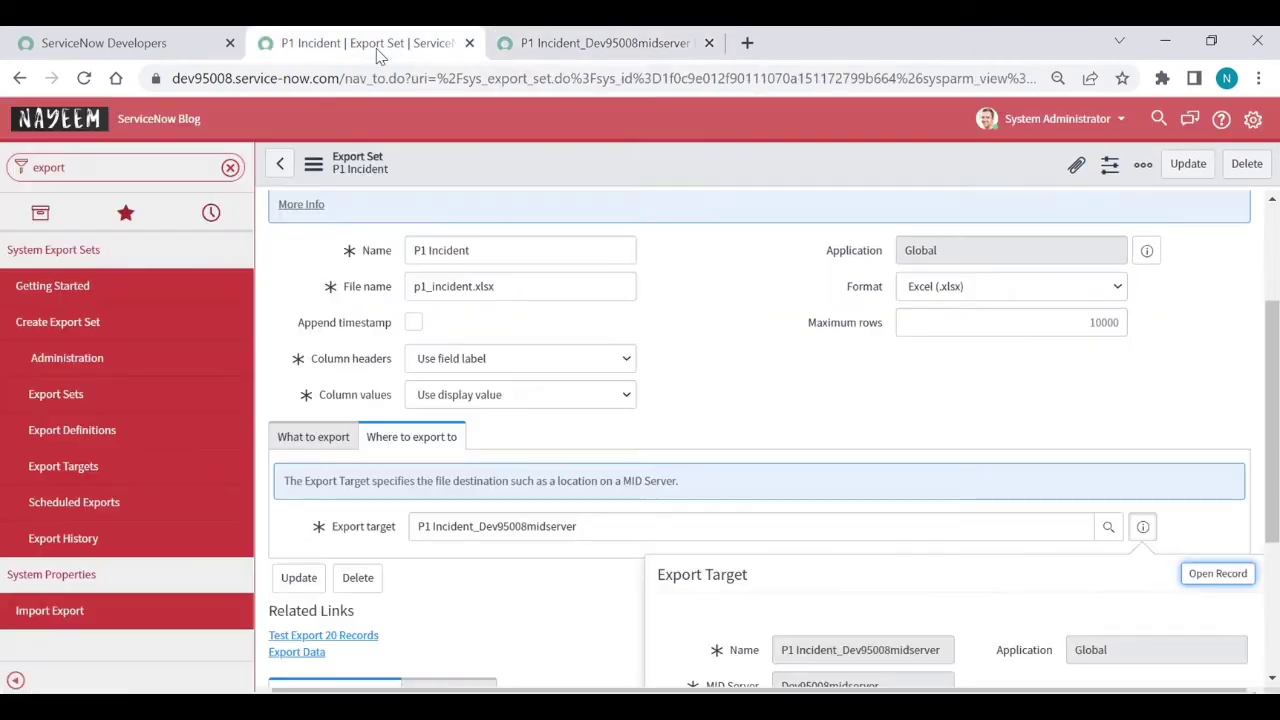
{"action": "left_click", "coordinate": [94, 504]}
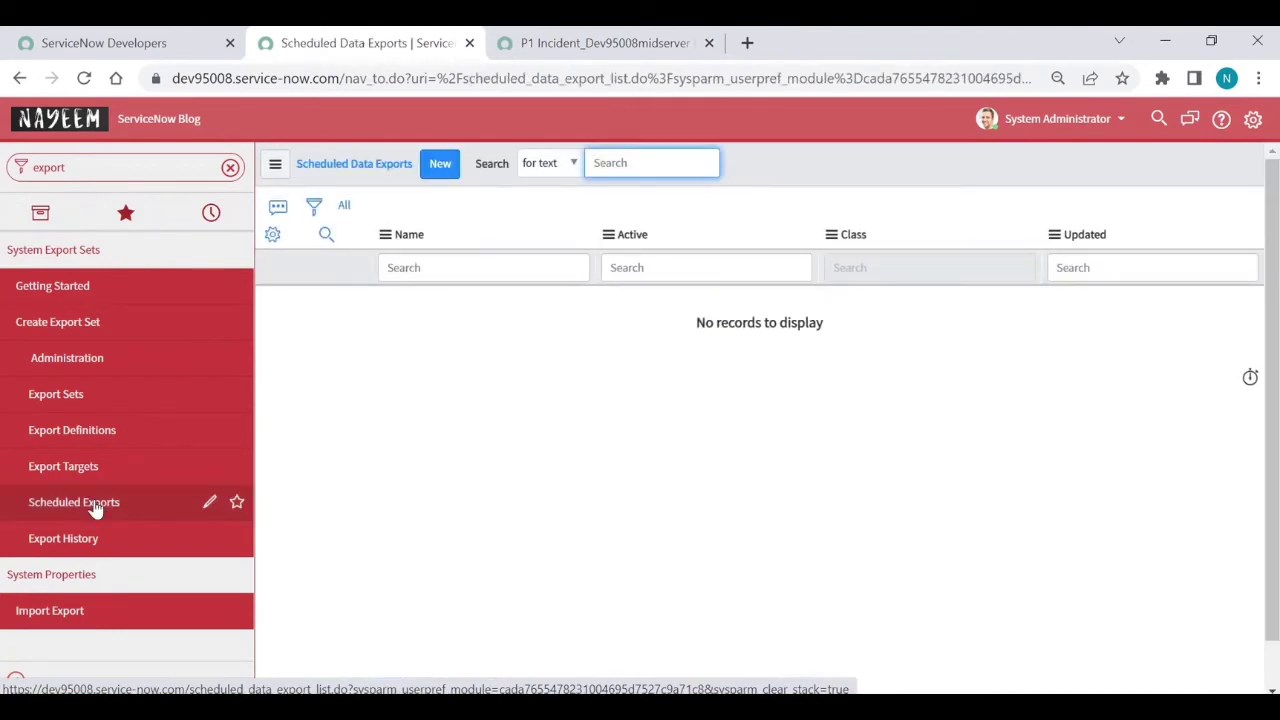
{"action": "left_click", "coordinate": [456, 173]}
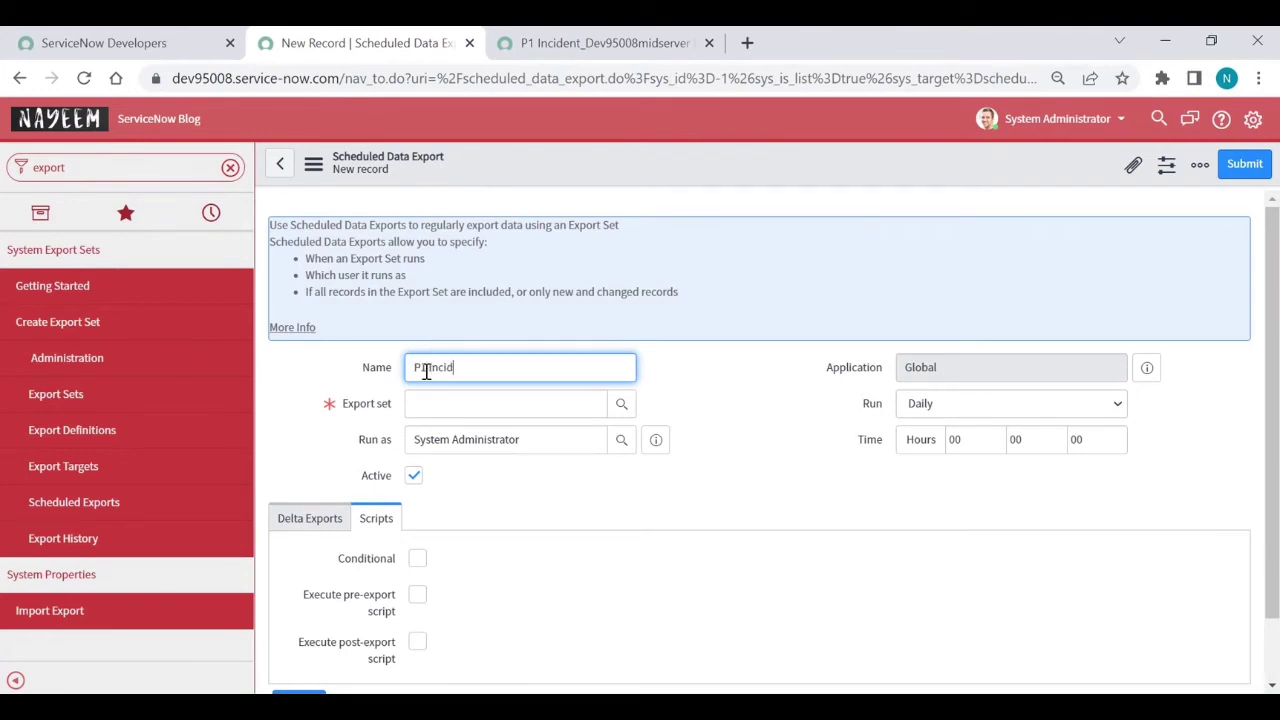
Name it 'P1 Incidents', choose the P1 Incident export set, and run Daily at hour 1
{"action": "type", "text": "ents"}
{"action": "left_click", "coordinate": [447, 400]}
{"action": "type", "text": "P1 Incident"}
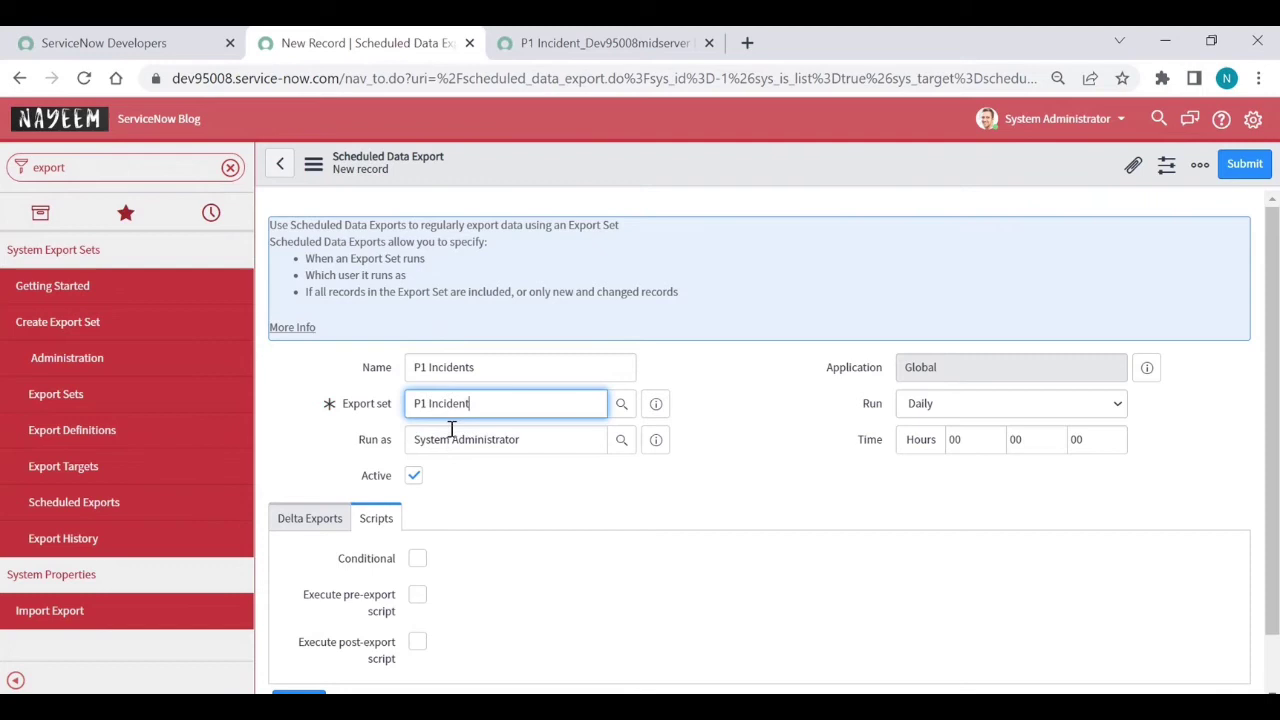
{"action": "left_click", "coordinate": [935, 405]}
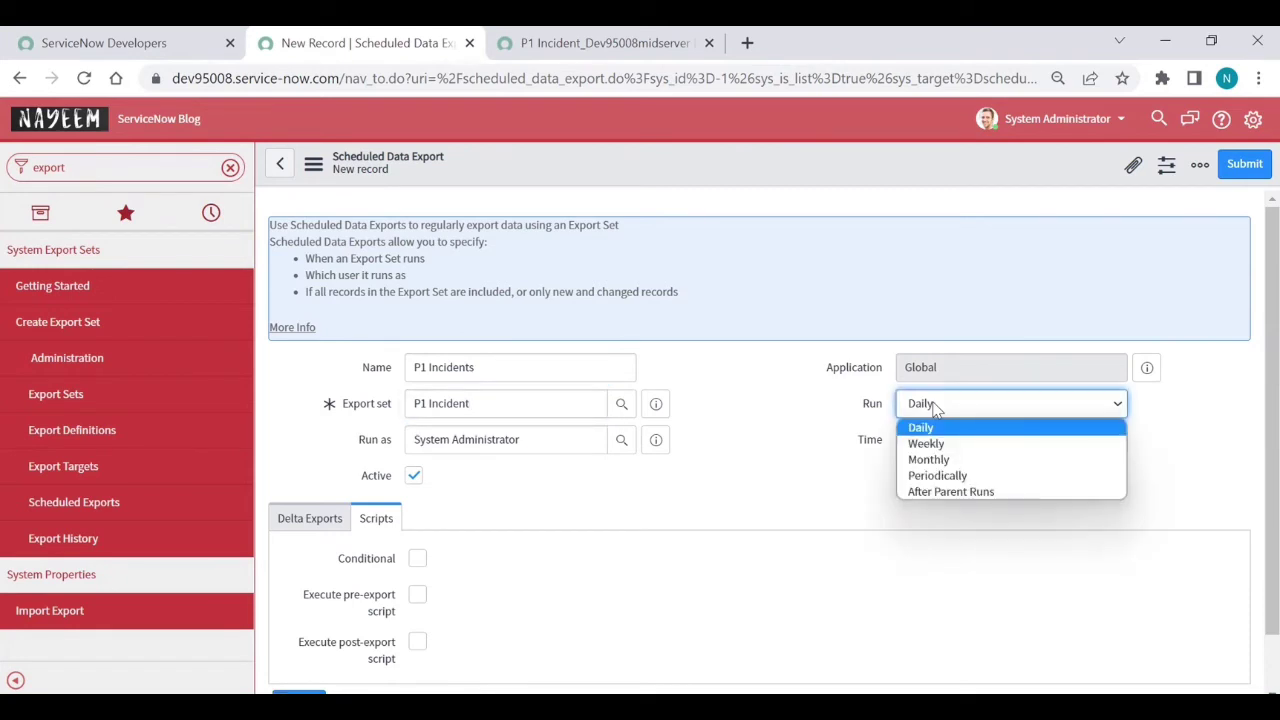
{"action": "left_click", "coordinate": [933, 405]}
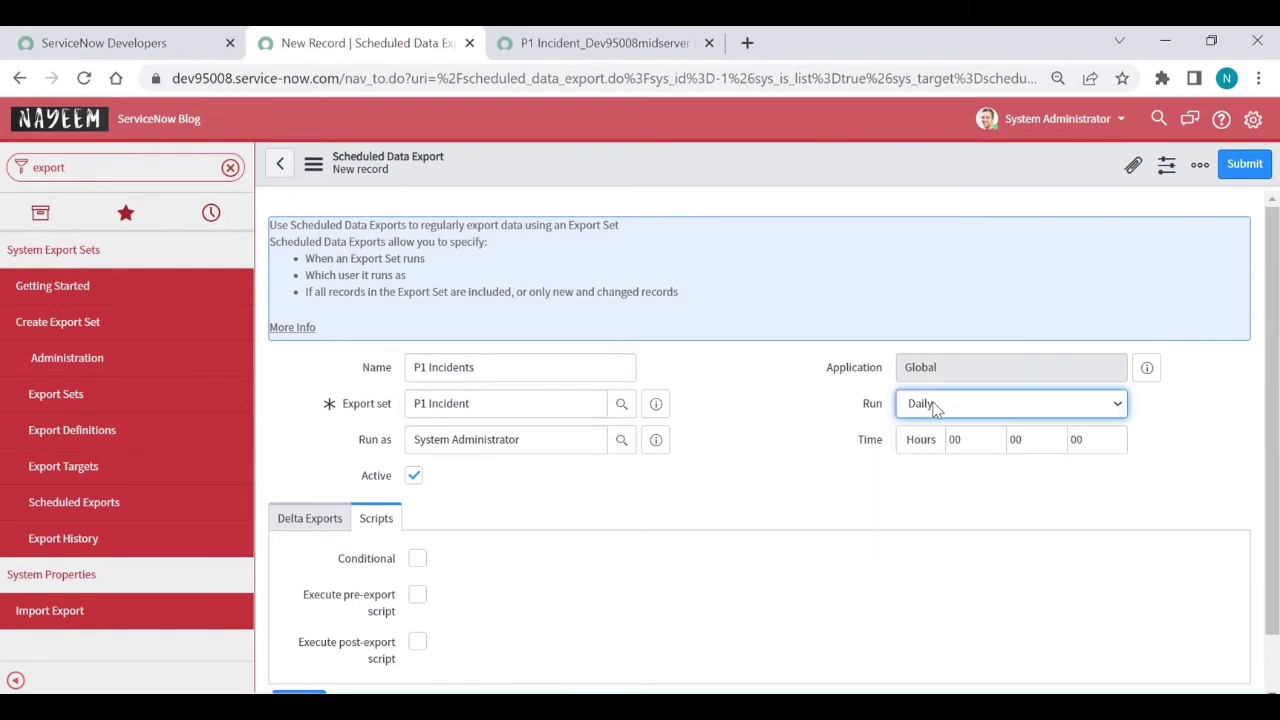
{"action": "left_click", "coordinate": [971, 446]}
{"action": "type", "text": "1"}
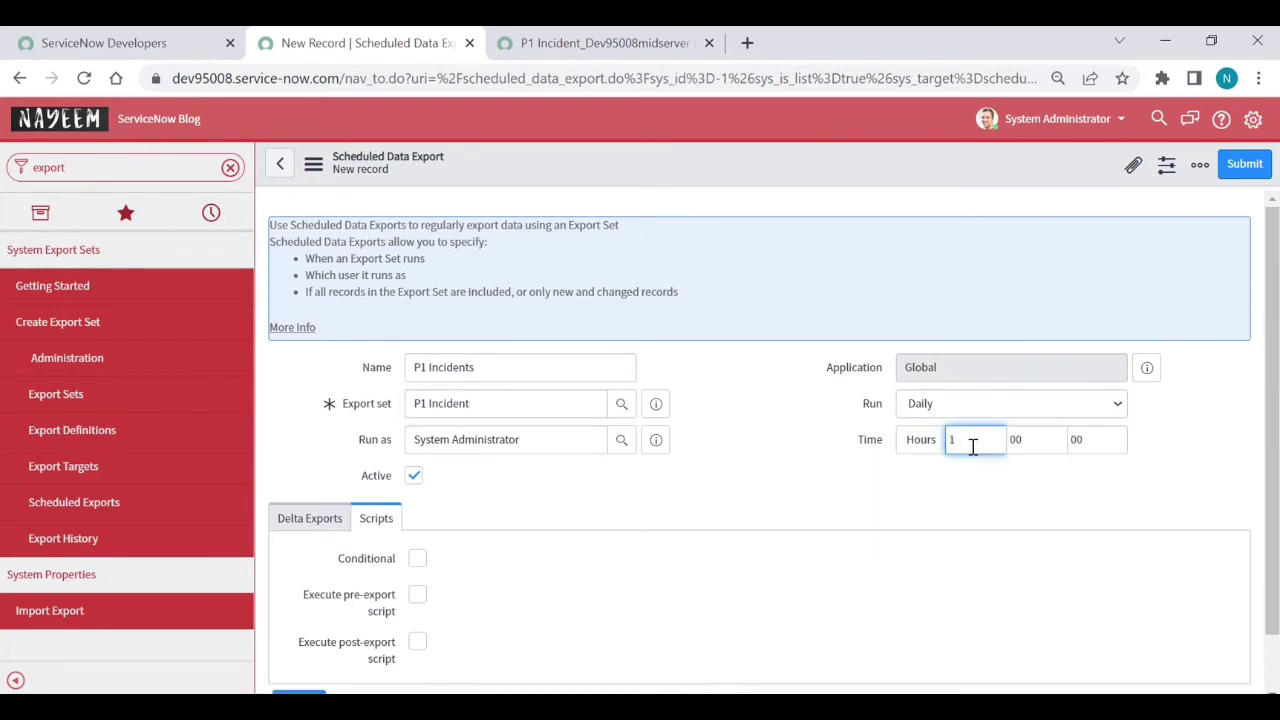
{"action": "left_click", "coordinate": [922, 462]}
{"action": "scroll", "coordinate": [421, 538], "scroll_direction": "down", "scroll_amount": 1}
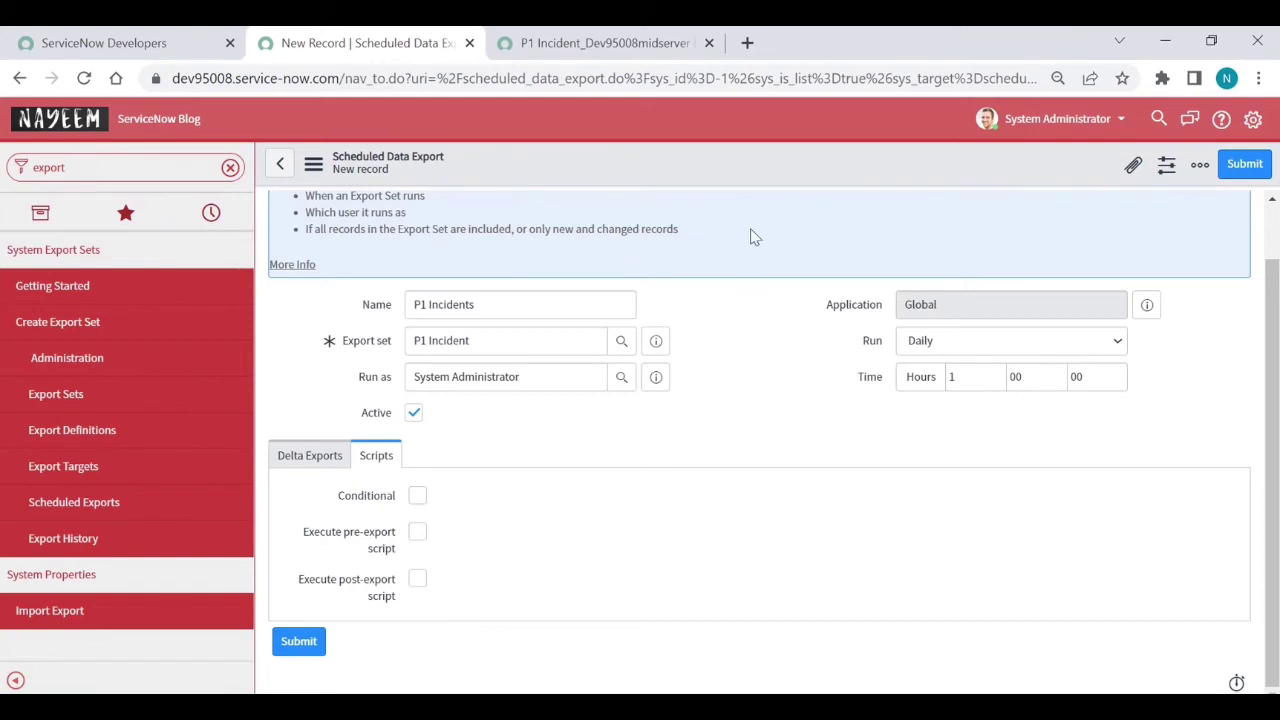
Enable delta exports and save the P1 Incidents scheduled export record from the header menu
{"action": "left_click", "coordinate": [308, 458]}
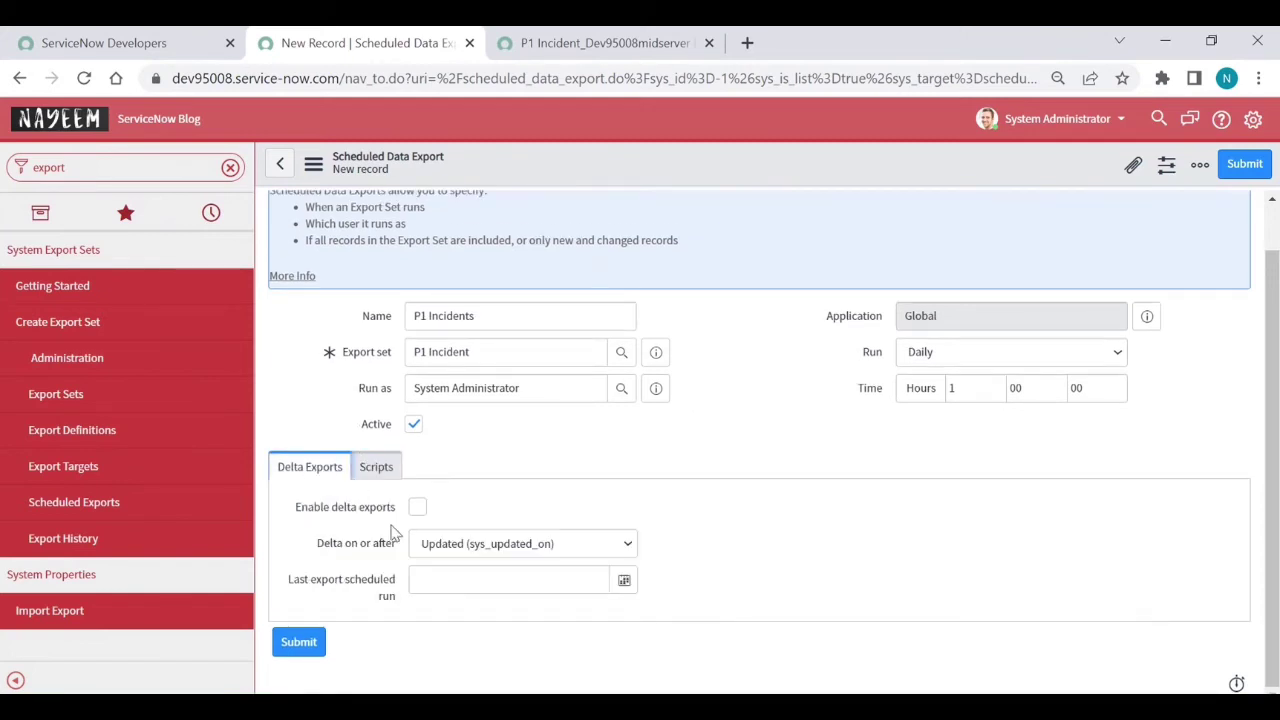
{"action": "mouse_move", "coordinate": [368, 521]}
{"action": "left_click", "coordinate": [417, 509]}
{"action": "mouse_move", "coordinate": [360, 556]}
{"action": "right_click", "coordinate": [743, 177]}
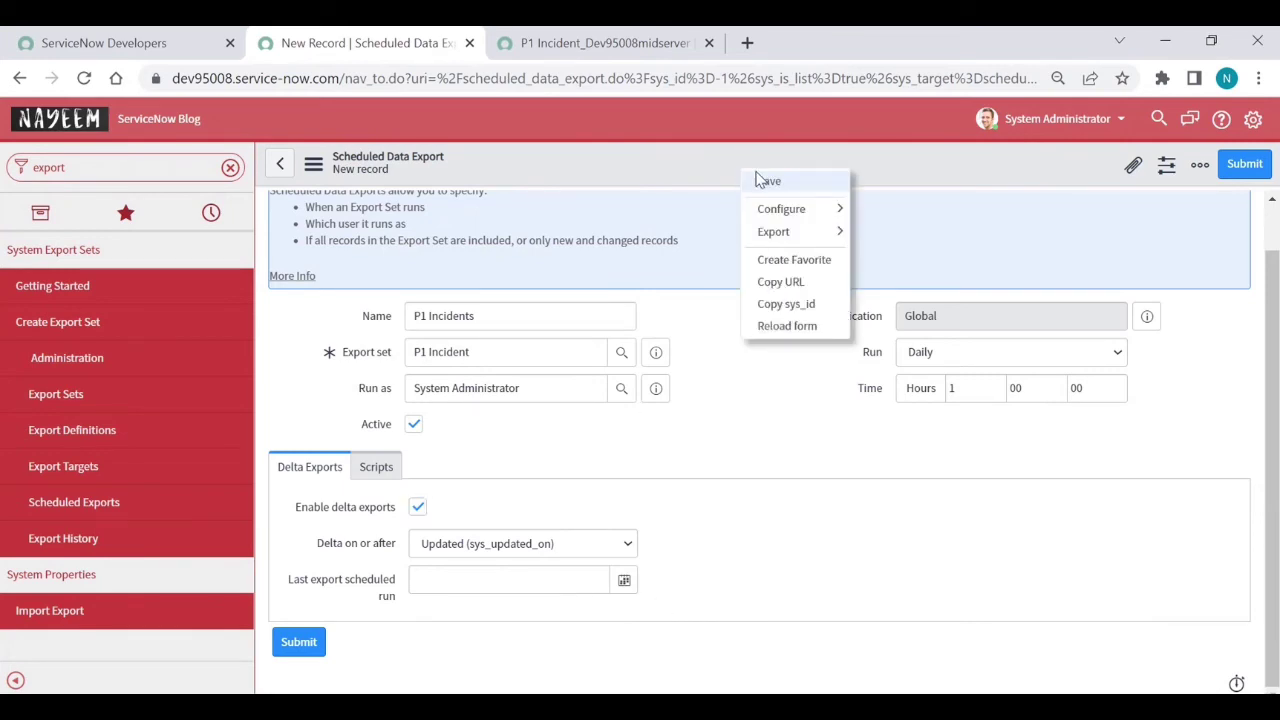
{"action": "left_click", "coordinate": [757, 180]}
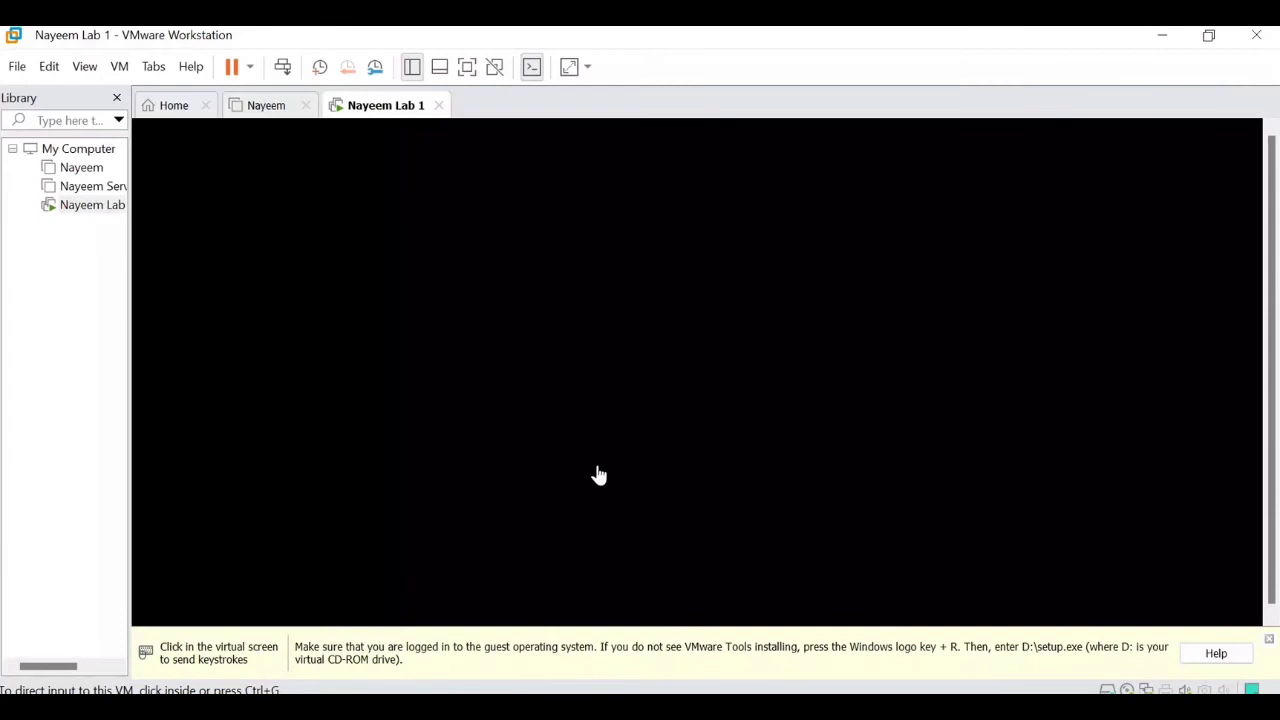
Send Ctrl+Alt+Del to the lab VM and sign in with the account password
{"action": "left_click", "coordinate": [543, 365]}
{"action": "key", "text": "ctrl+alt"}
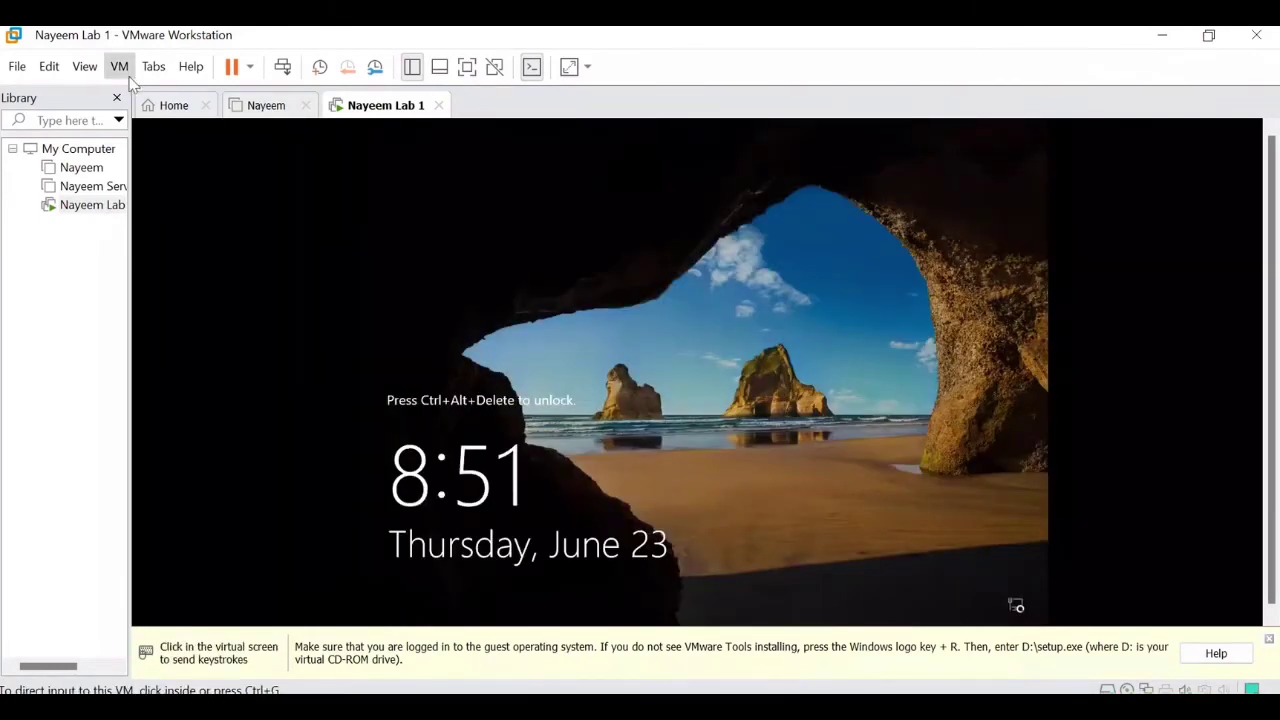
{"action": "left_click", "coordinate": [124, 70]}
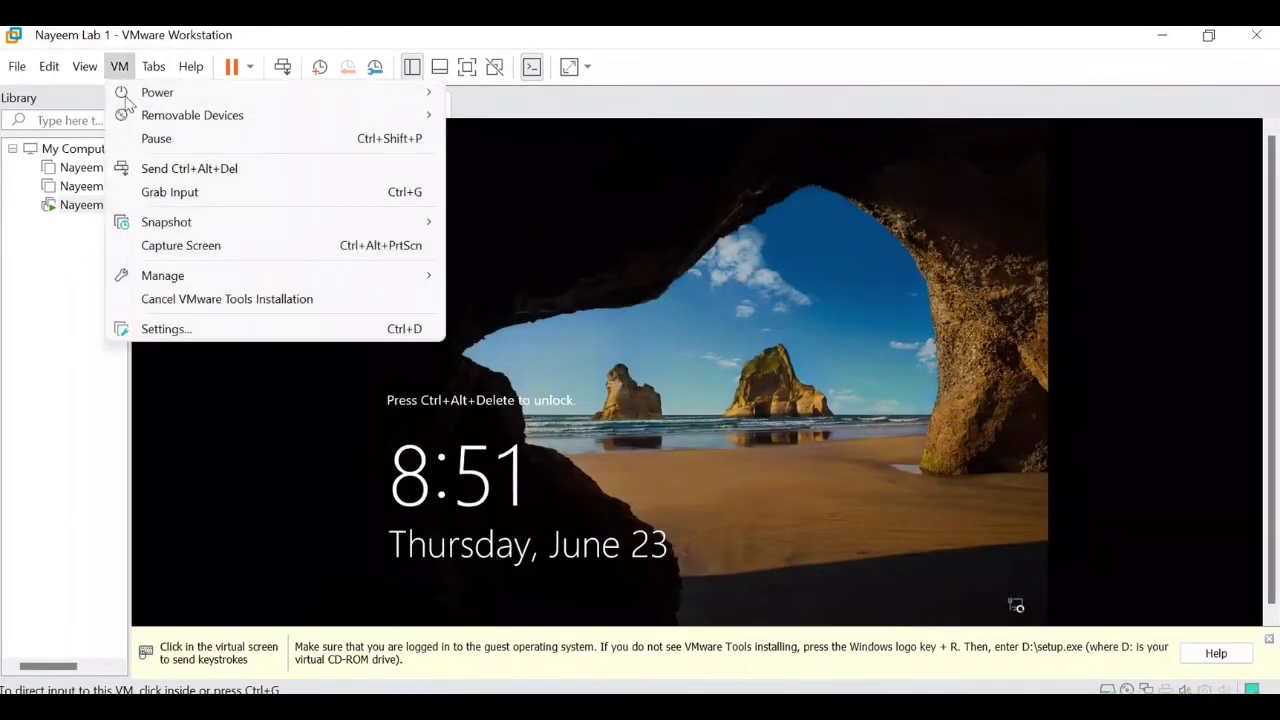
{"action": "left_click", "coordinate": [158, 176]}
{"action": "left_click", "coordinate": [638, 372]}
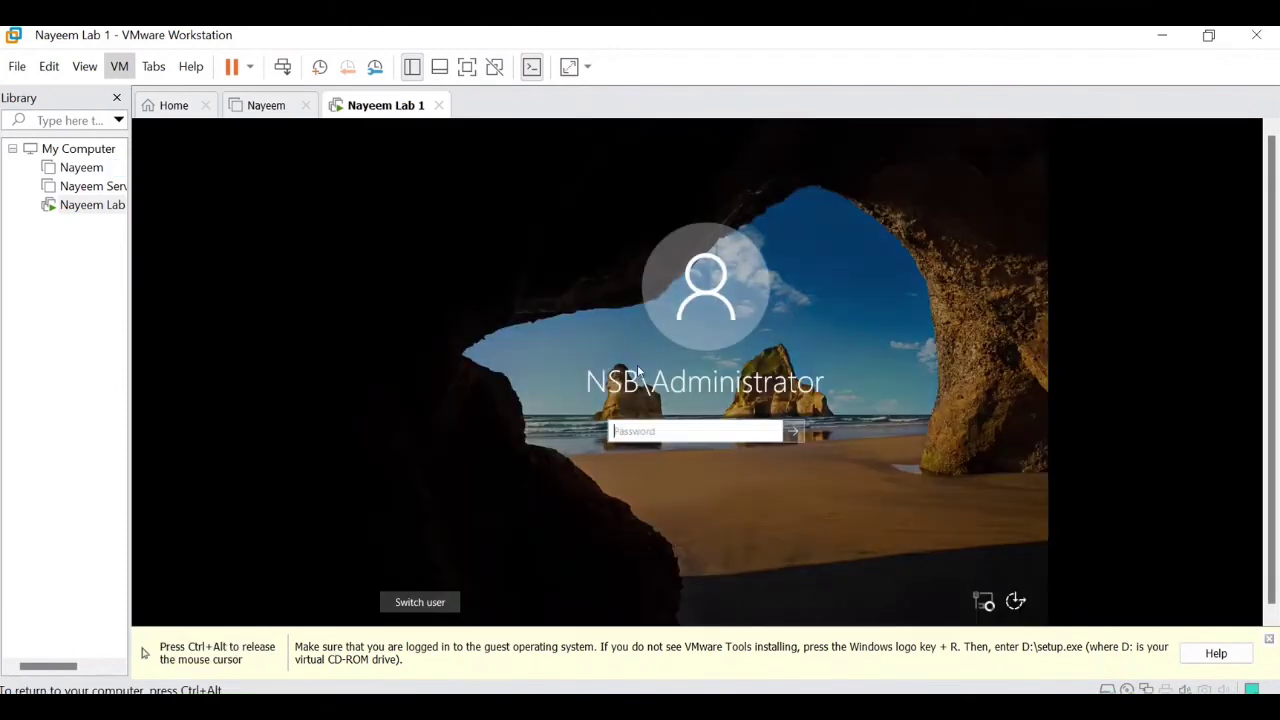
{"action": "left_click", "coordinate": [646, 425]}
{"action": "type", "text": "P@"}
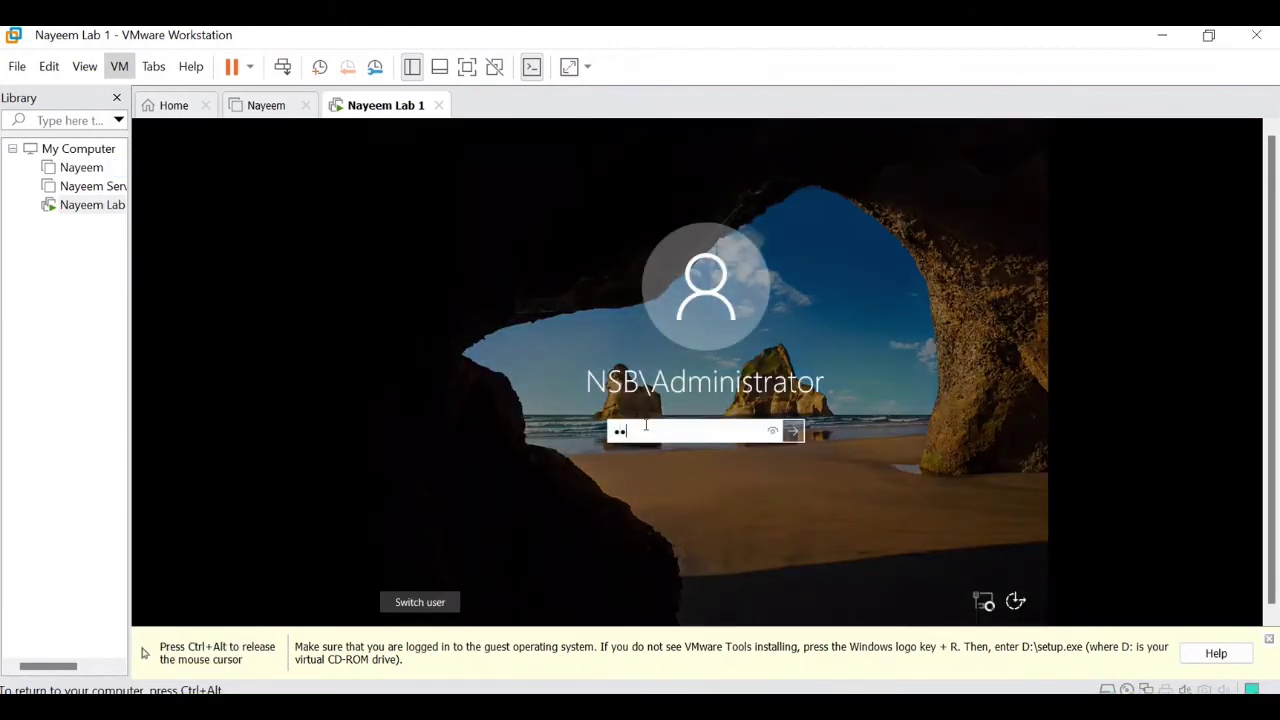
{"action": "type", "text": "ssw0rd12"}
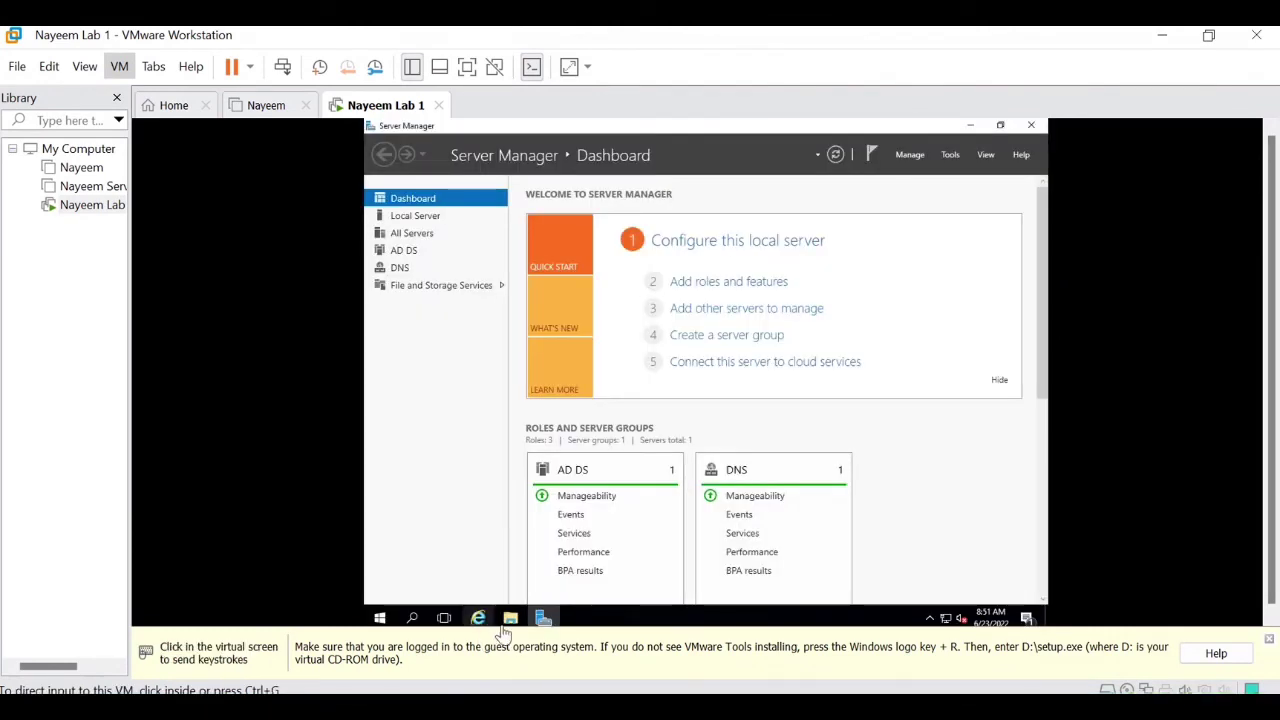
Check that C:\Servicenow\dev95008\MID Server\agent\export is empty, then return to Local Disk (C:)
{"action": "left_click", "coordinate": [508, 622]}
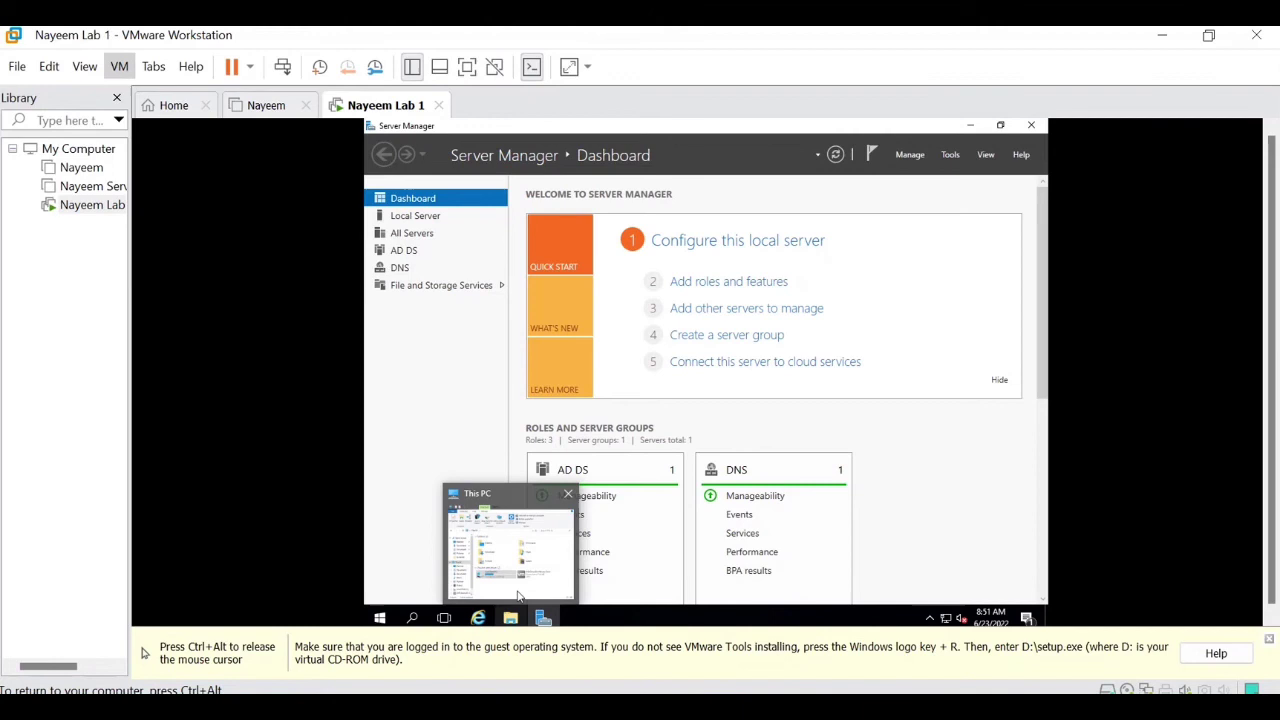
{"action": "left_click", "coordinate": [518, 597]}
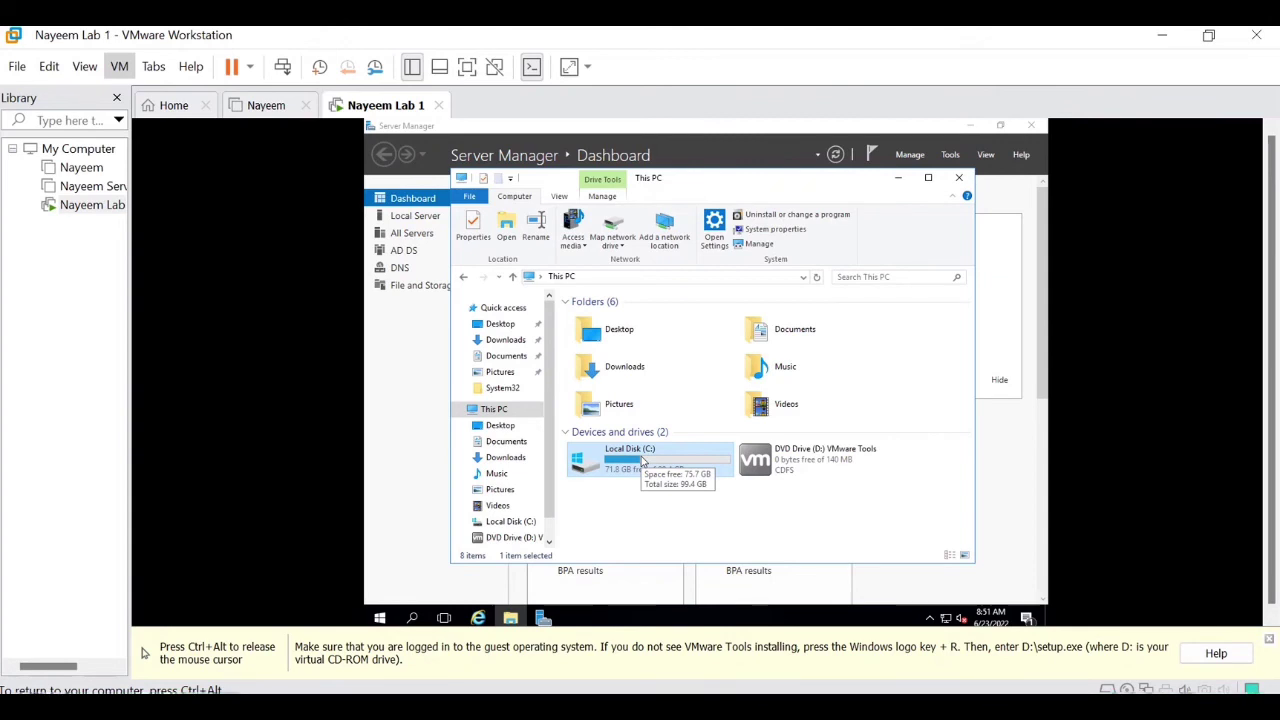
{"action": "double_click", "coordinate": [641, 456]}
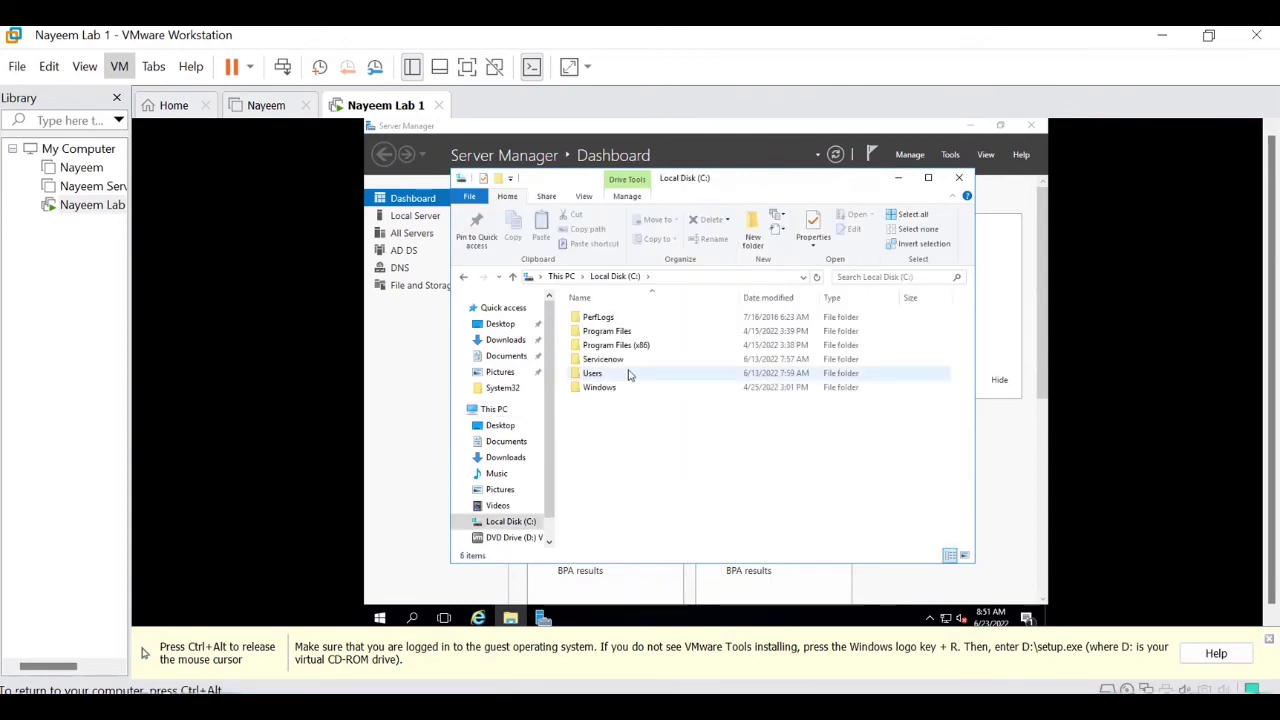
{"action": "double_click", "coordinate": [609, 361]}
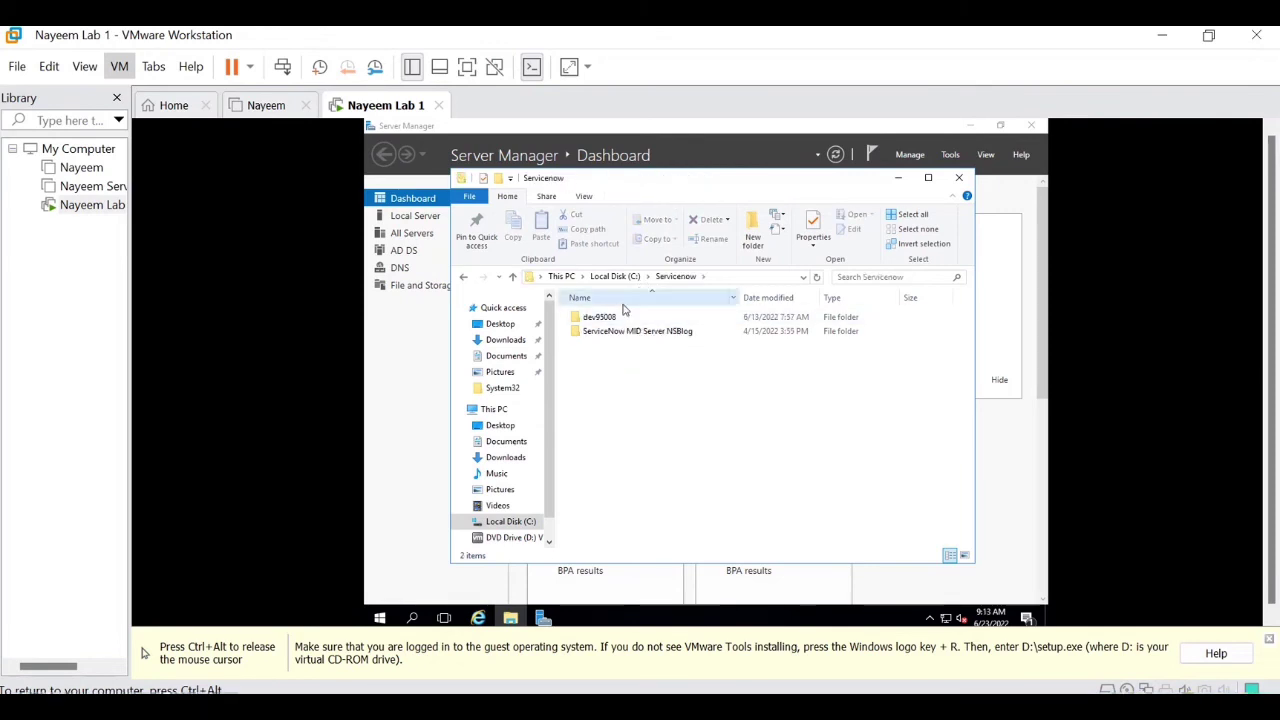
{"action": "double_click", "coordinate": [612, 318]}
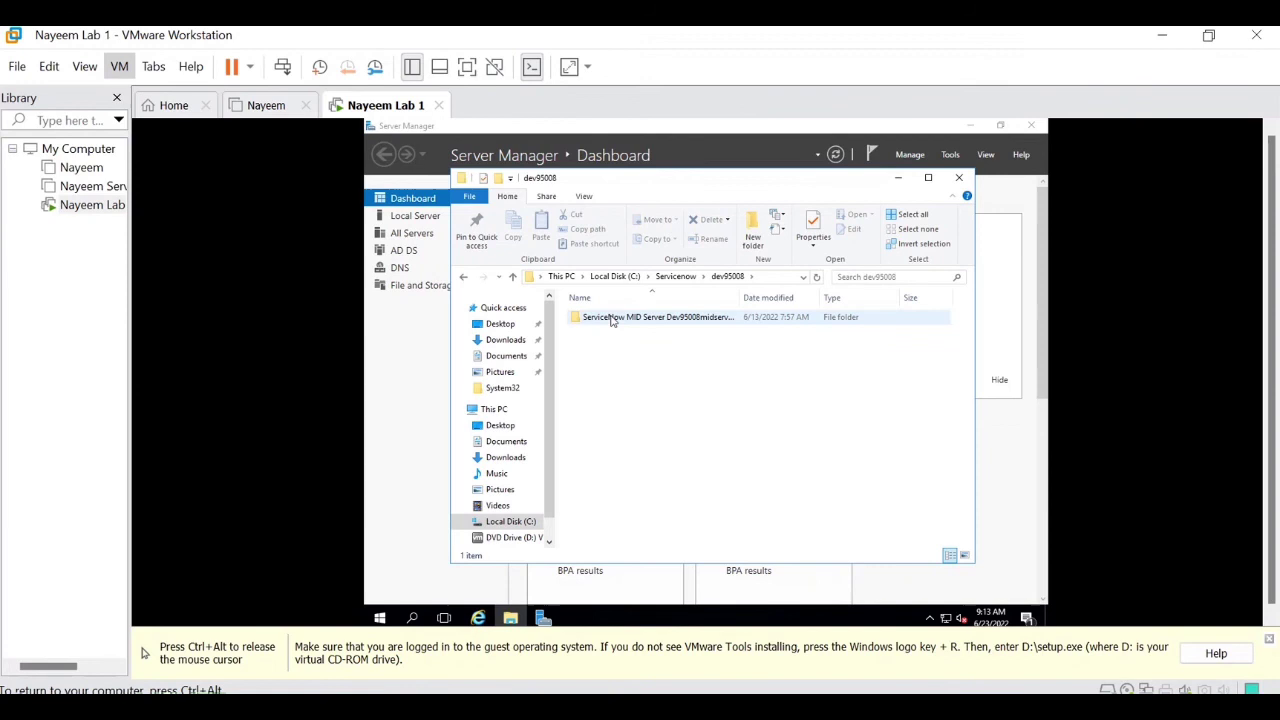
{"action": "left_click", "coordinate": [615, 319]}
{"action": "double_click", "coordinate": [615, 319]}
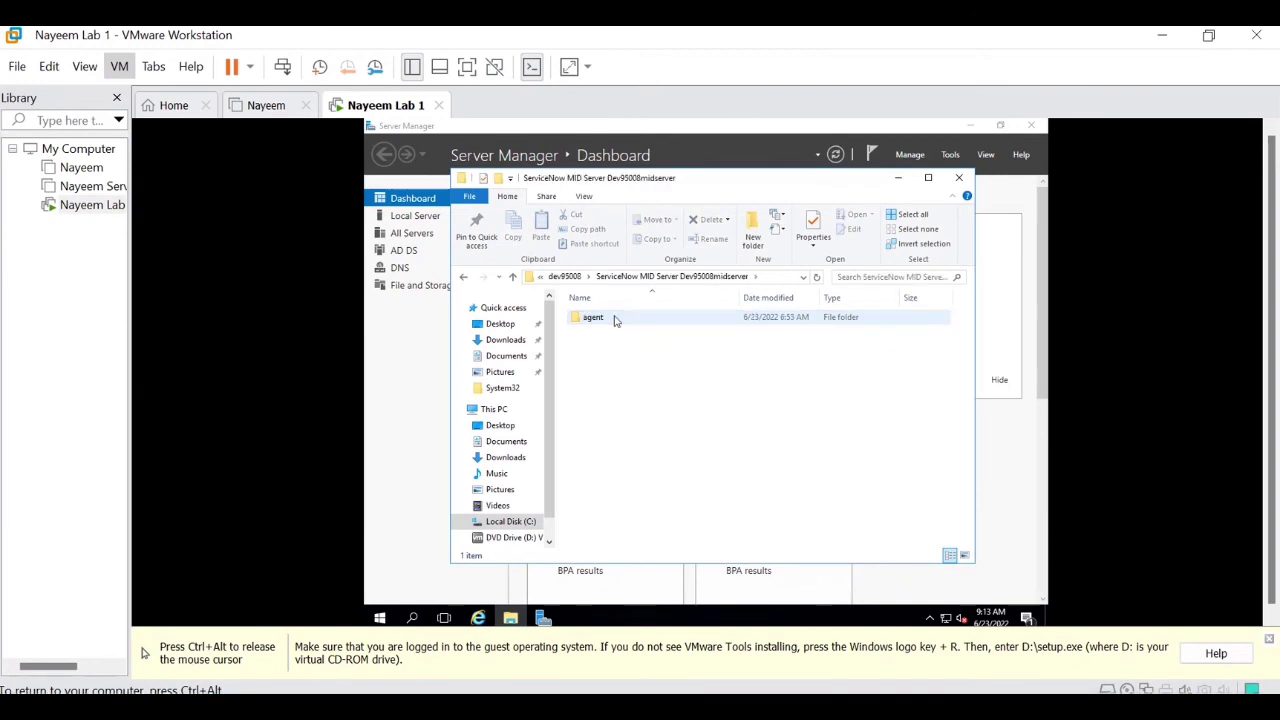
{"action": "double_click", "coordinate": [601, 322]}
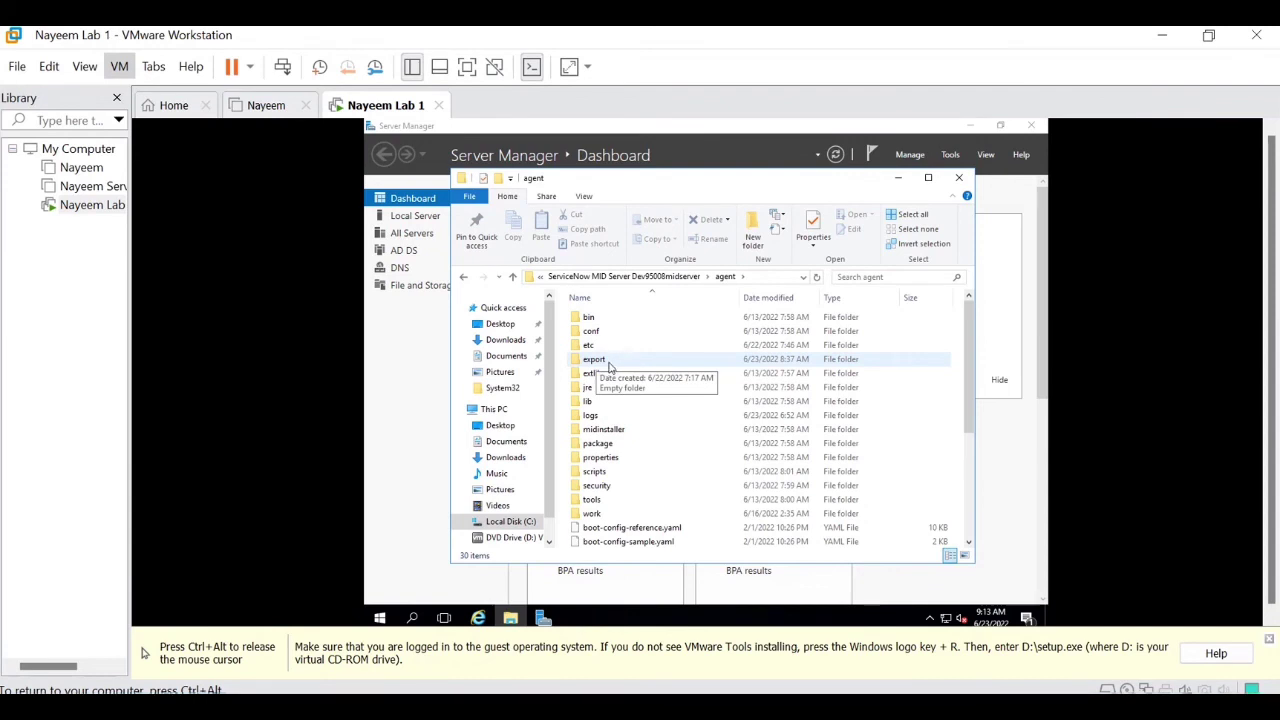
{"action": "double_click", "coordinate": [610, 362]}
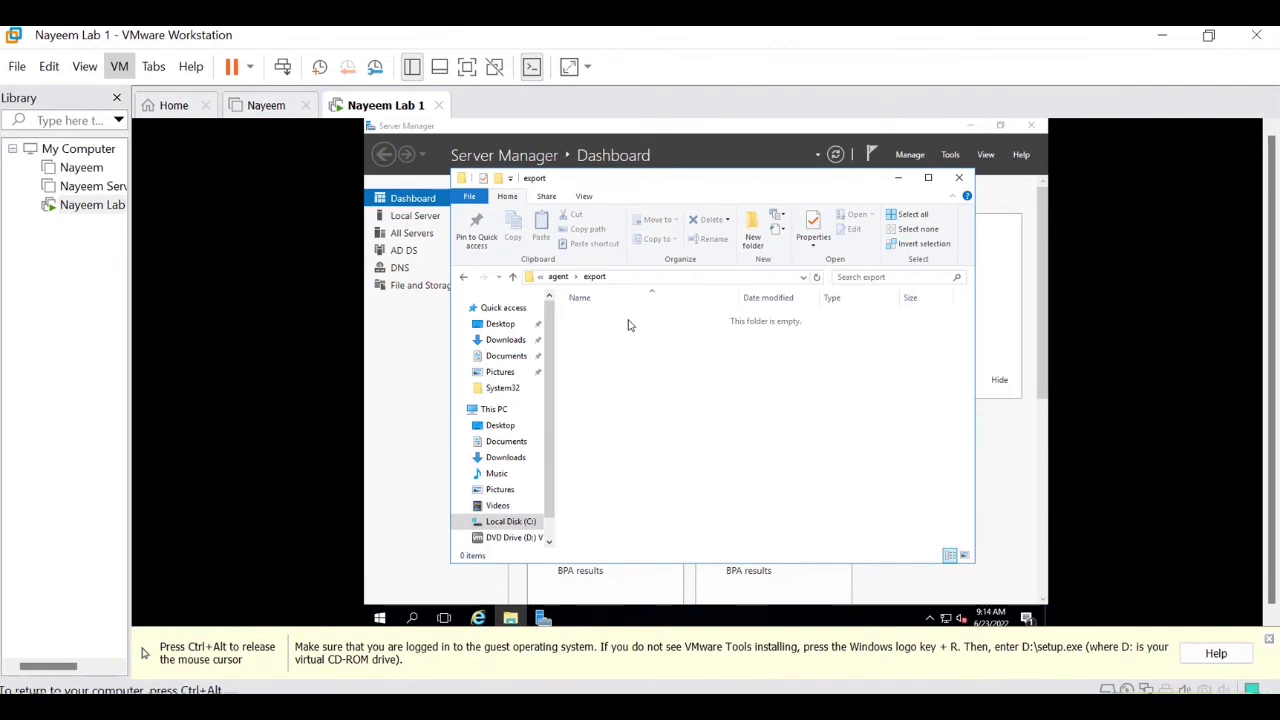
{"action": "left_click", "coordinate": [528, 522]}
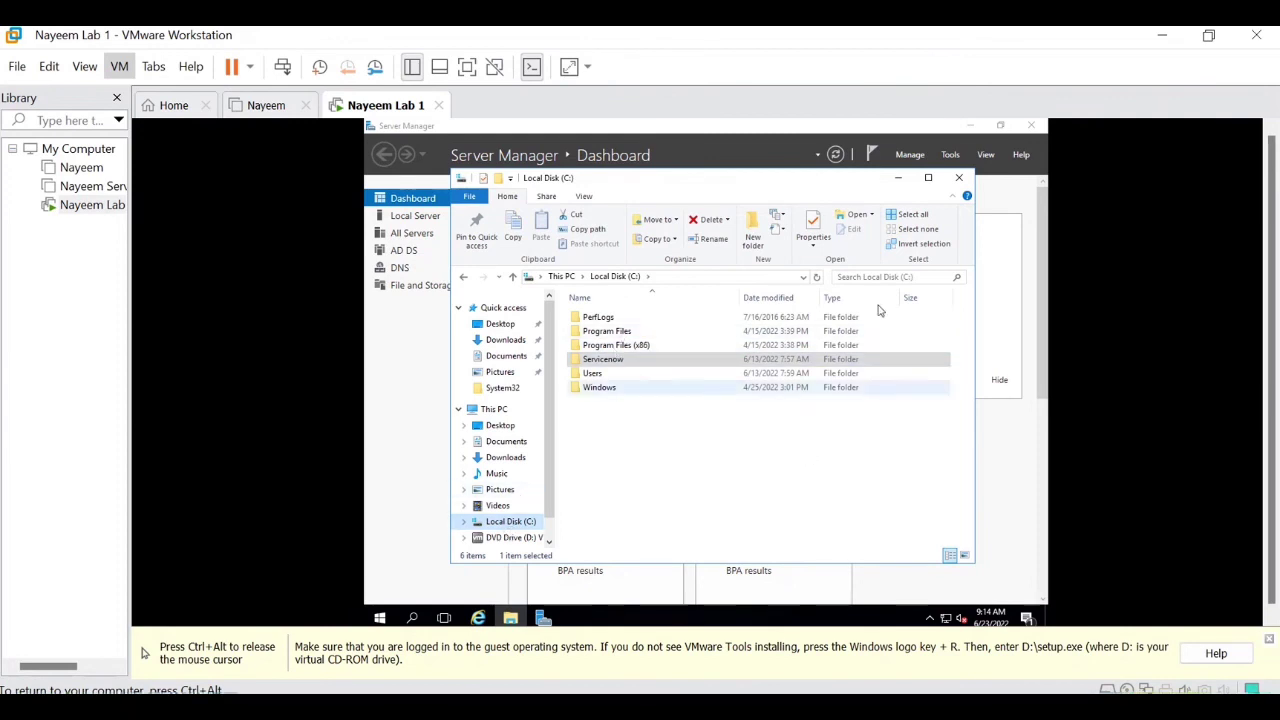
On Desktop 2, Execute Now the P1 Incidents export, then return to the VM on Desktop 1
{"action": "key", "text": "ctrl+alt"}
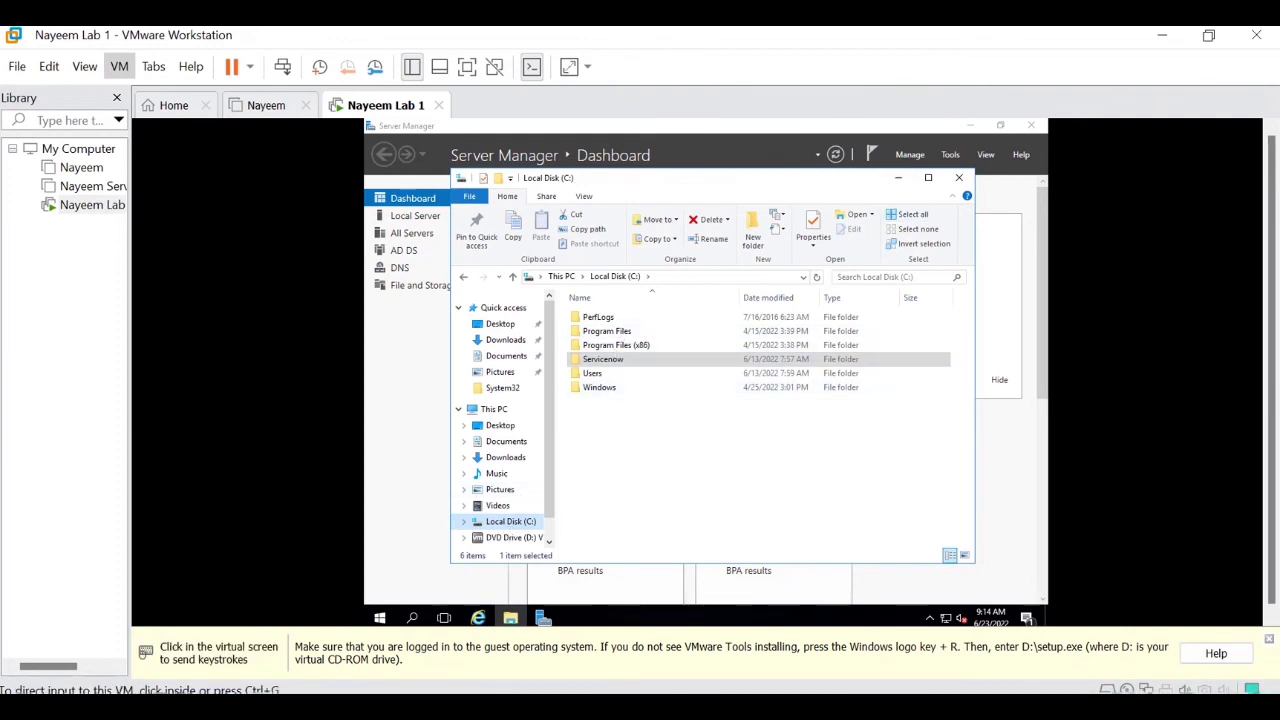
{"action": "key", "text": "super+Tab"}
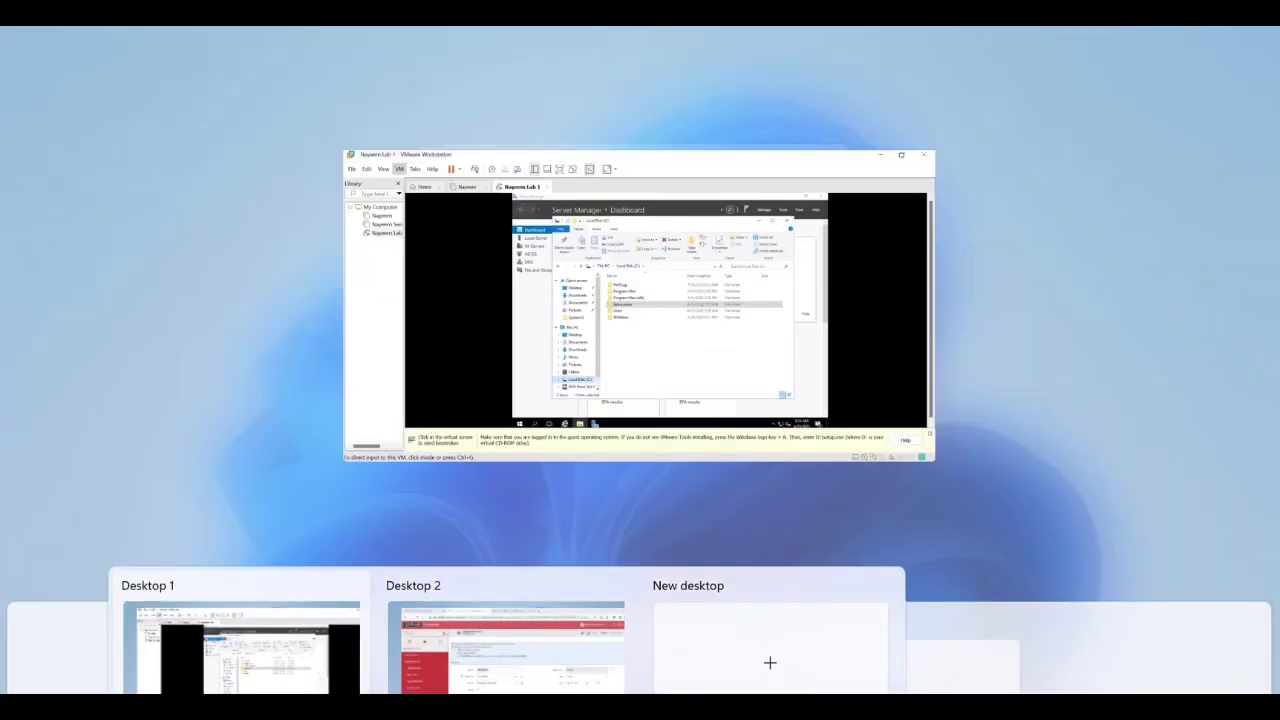
{"action": "left_click", "coordinate": [589, 633]}
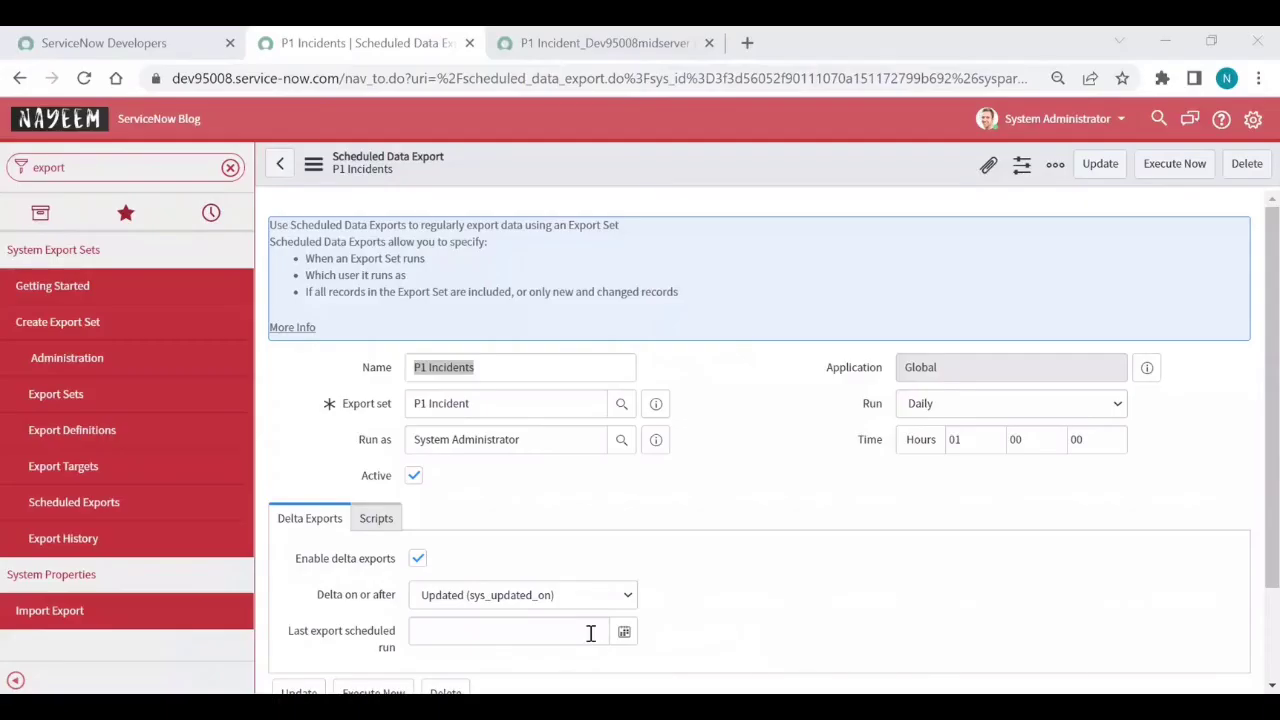
{"action": "left_click", "coordinate": [1162, 168]}
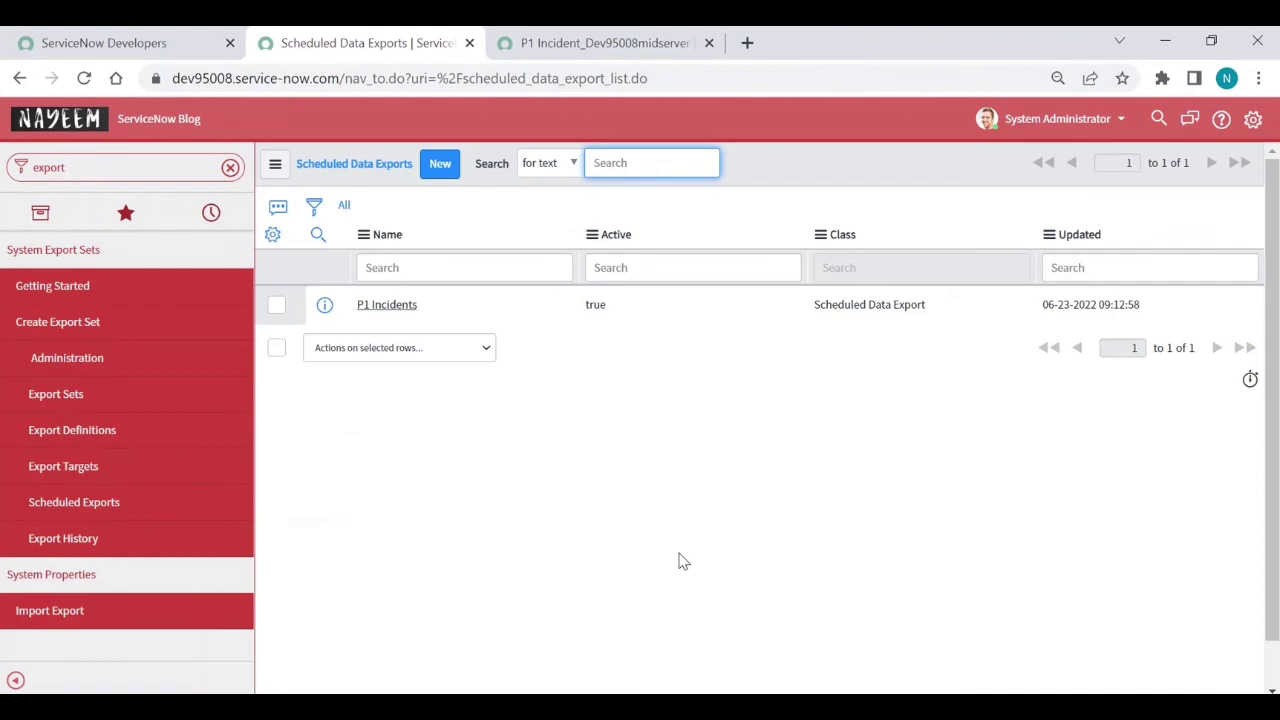
{"action": "key", "text": "super+Tab"}
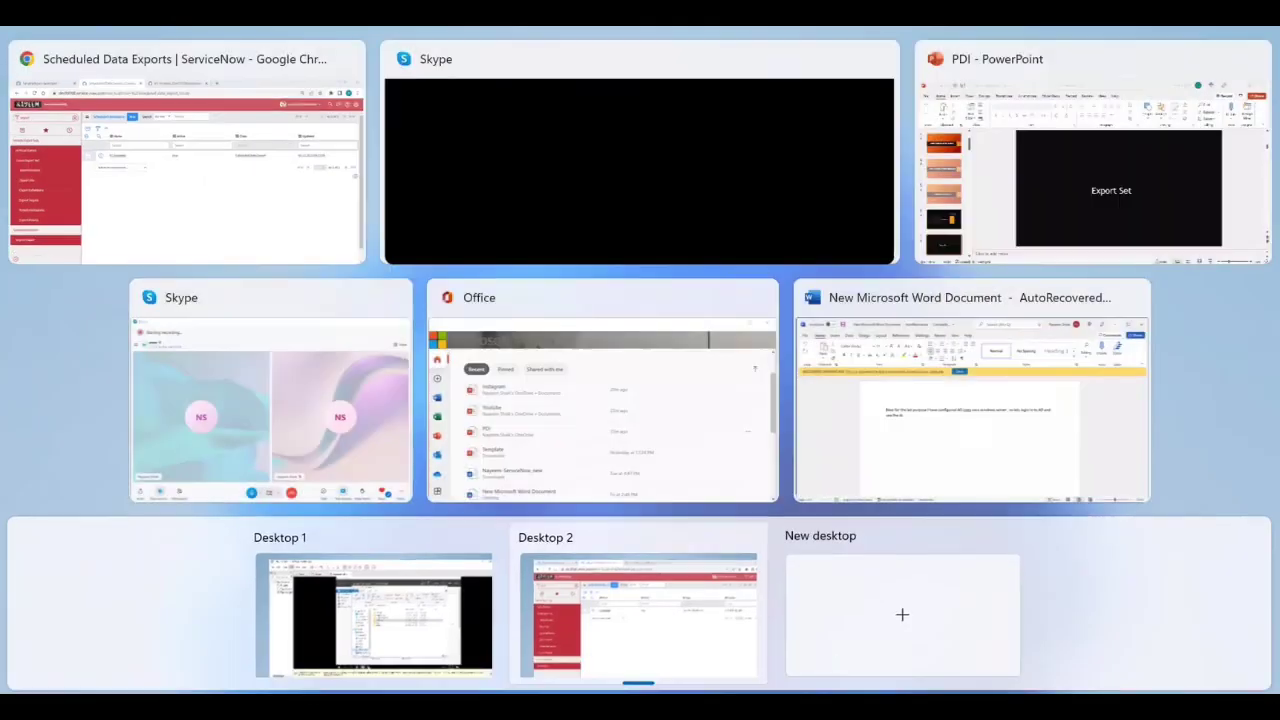
{"action": "left_click", "coordinate": [378, 646]}
{"action": "left_click", "coordinate": [517, 560]}
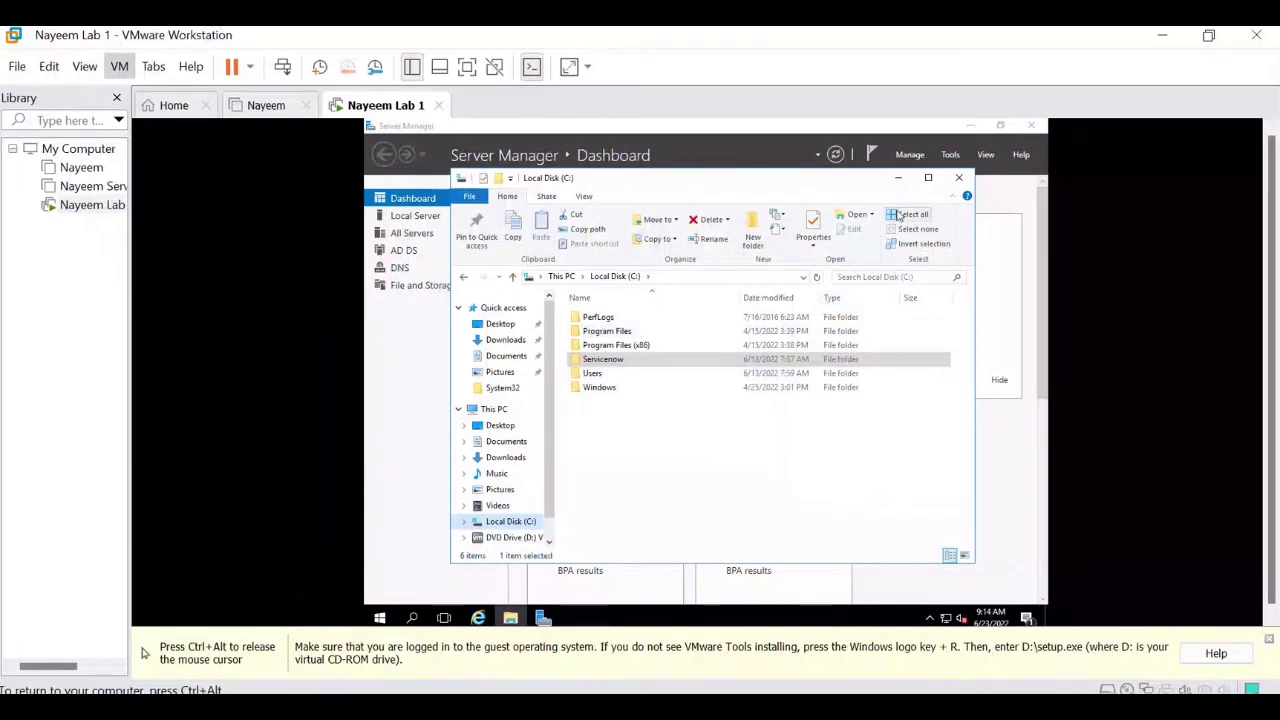
Browse Servicenow > dev95008 > MID Server > agent > export > P1 Incident to find p1_incident.xlsx
{"action": "left_click", "coordinate": [632, 365]}
{"action": "double_click", "coordinate": [614, 362]}
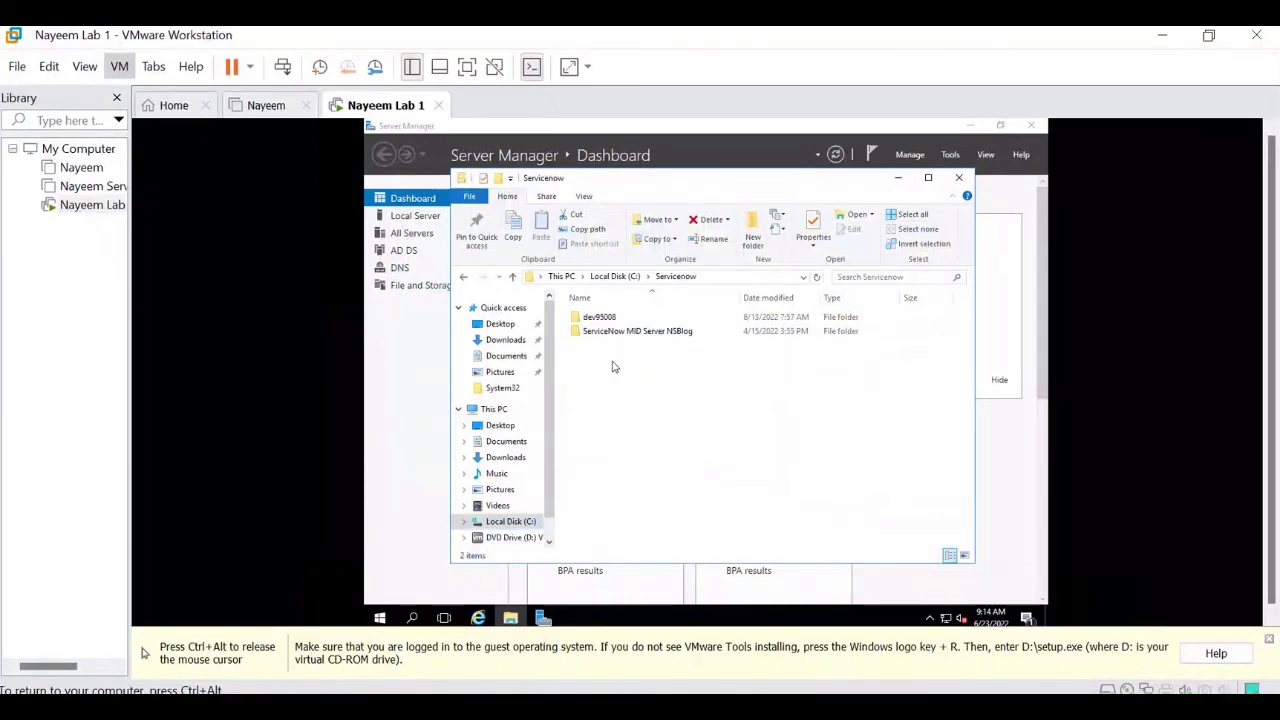
{"action": "double_click", "coordinate": [604, 318]}
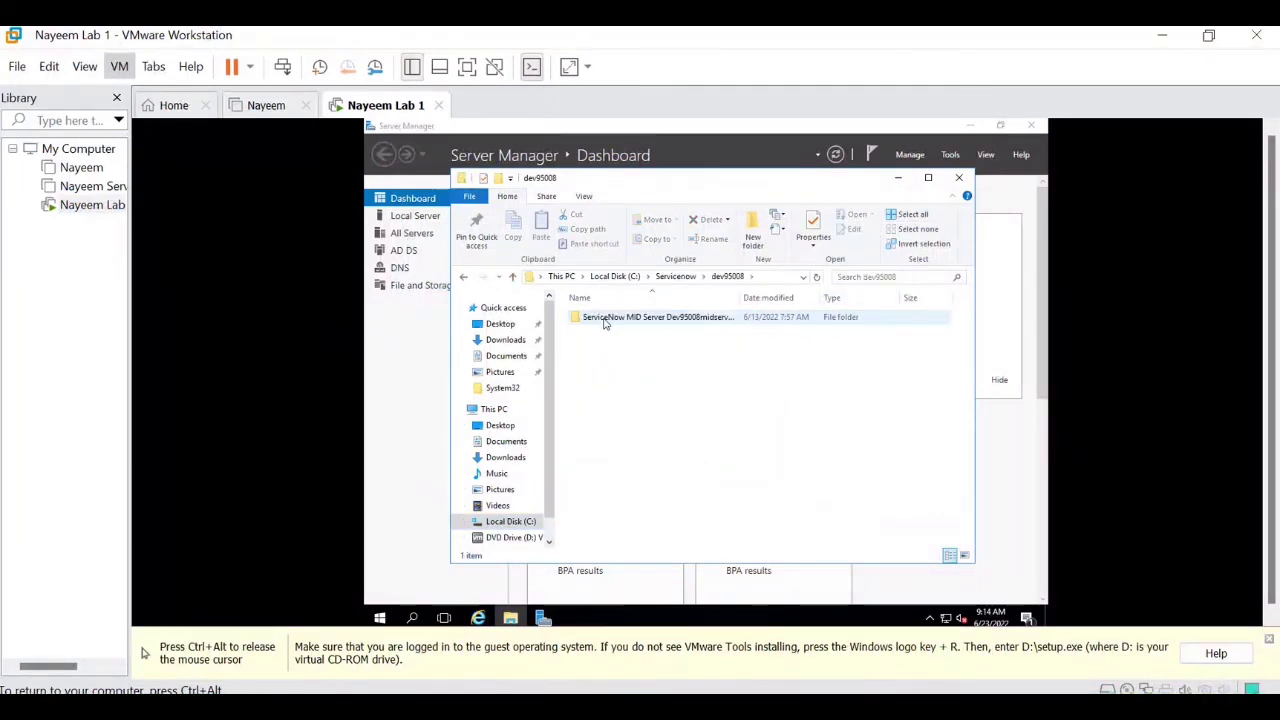
{"action": "double_click", "coordinate": [604, 318]}
{"action": "double_click", "coordinate": [604, 320]}
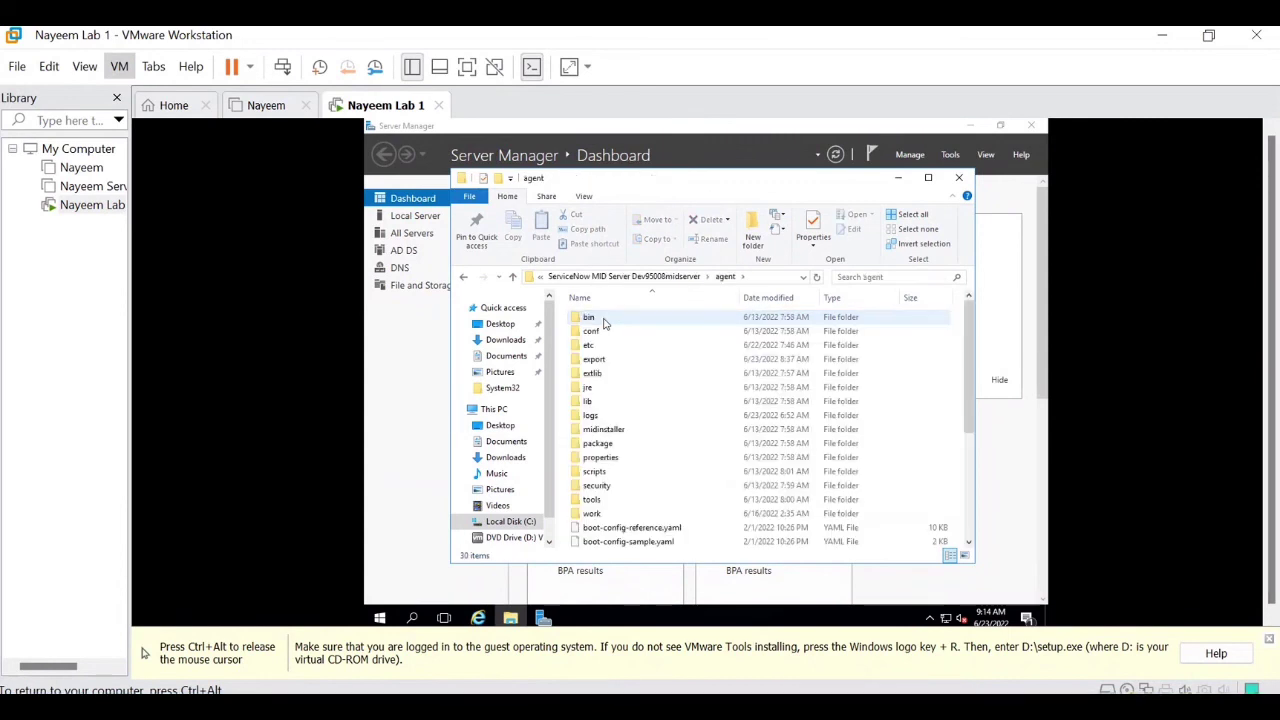
{"action": "double_click", "coordinate": [596, 361]}
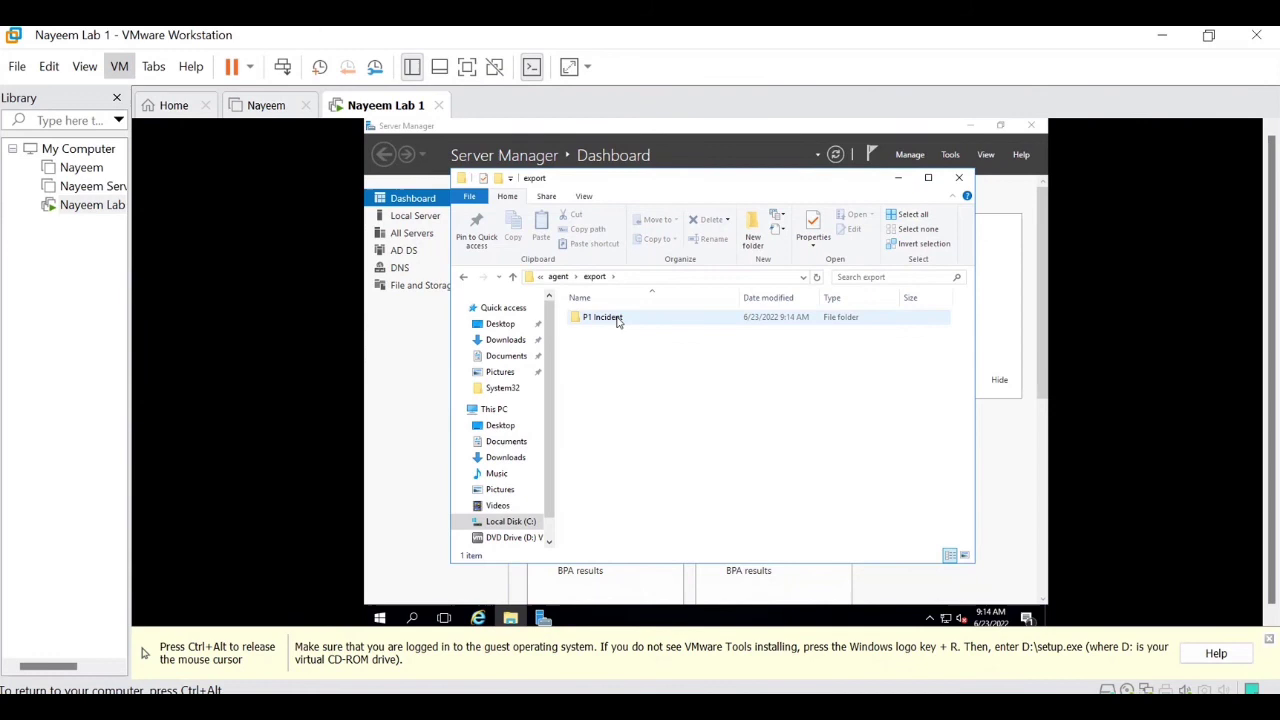
{"action": "double_click", "coordinate": [617, 319]}
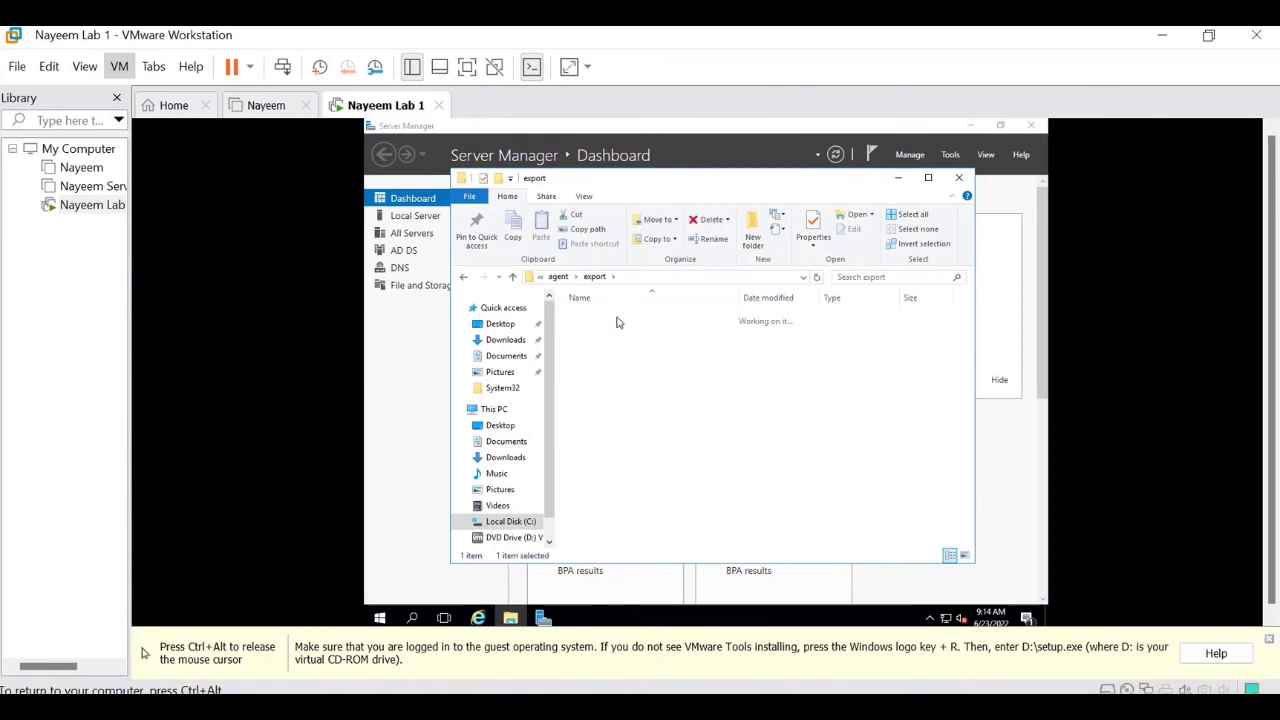